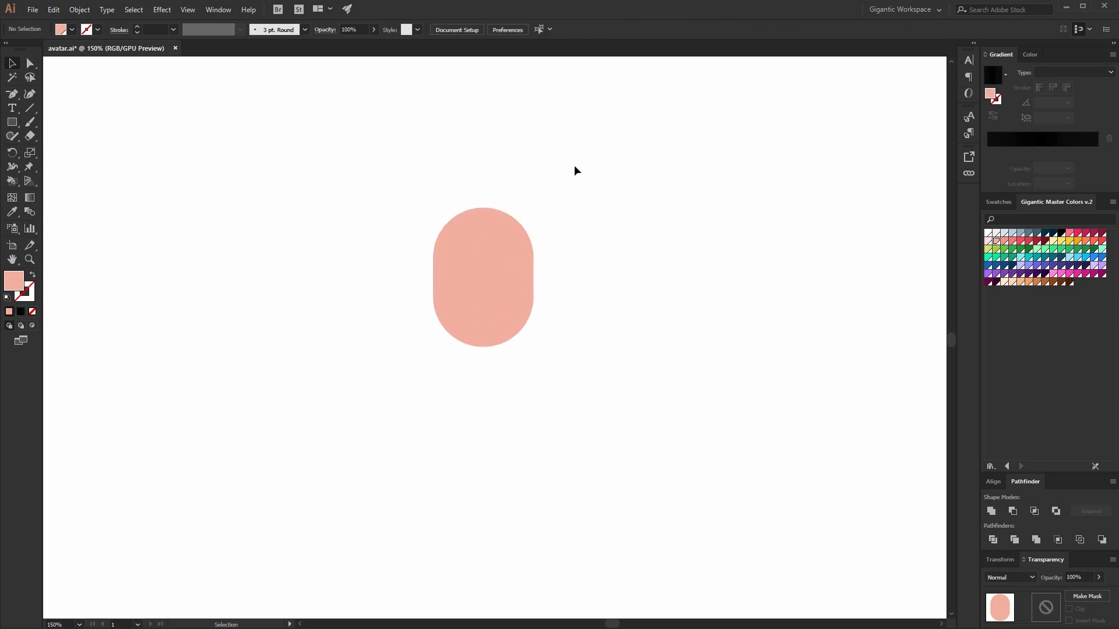
Shorten the pink head shape to about 148 px tall by moving its upper anchor points down
left_click(32, 64)
left_click_drag(377, 148, 602, 269)
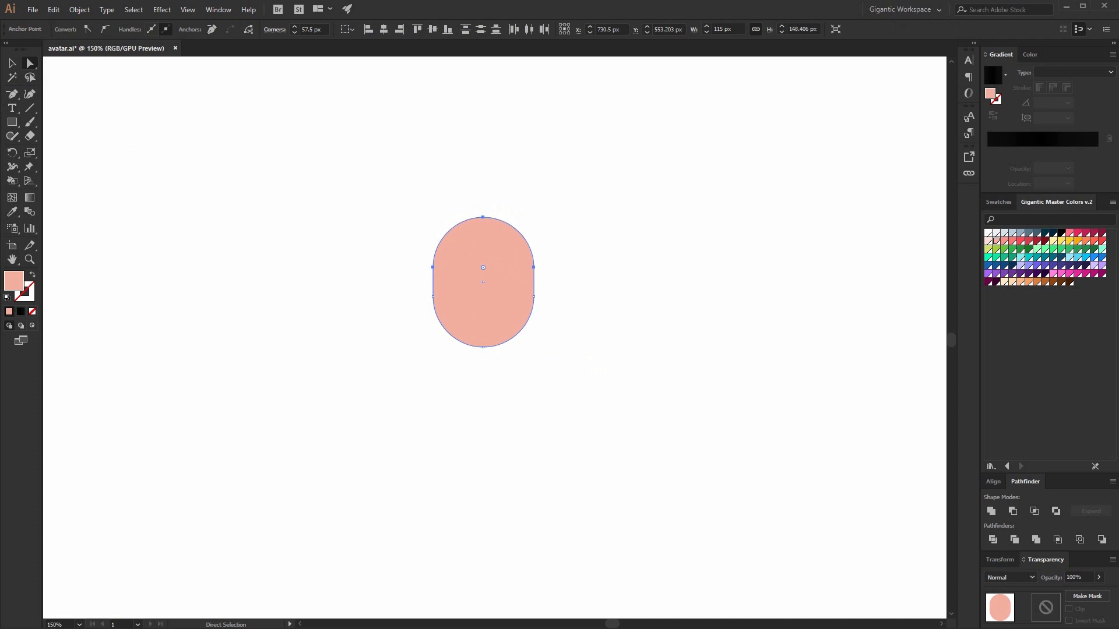
left_click(11, 64)
left_click(209, 86)
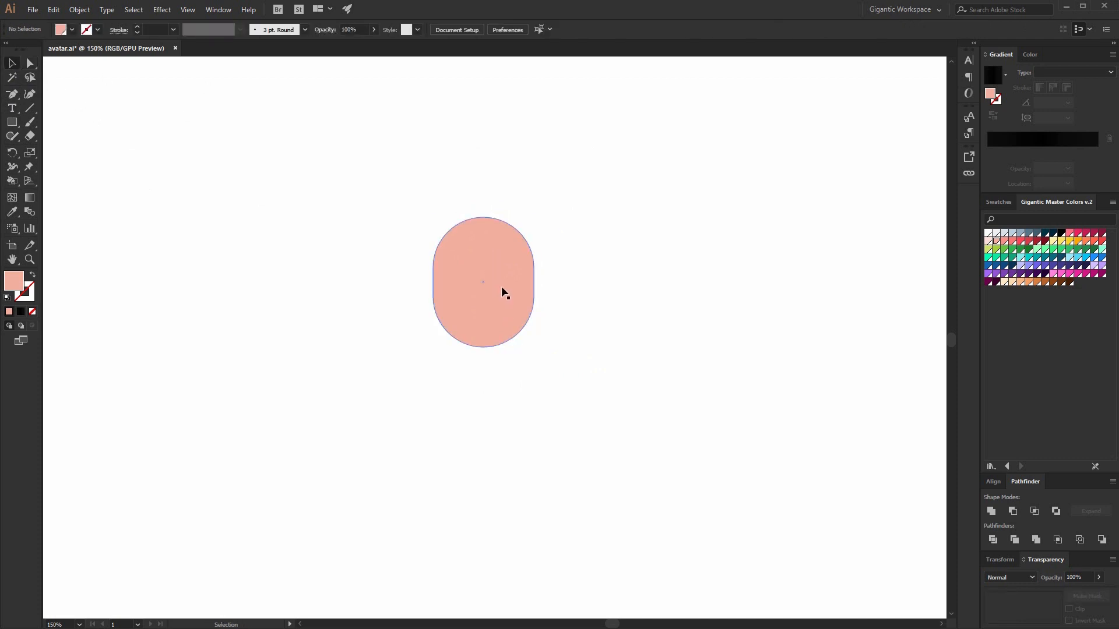
Duplicate the head shape directly below itself and enlarge the copy to about 134 × 172 px as the body
left_click_drag(501, 285, 501, 432)
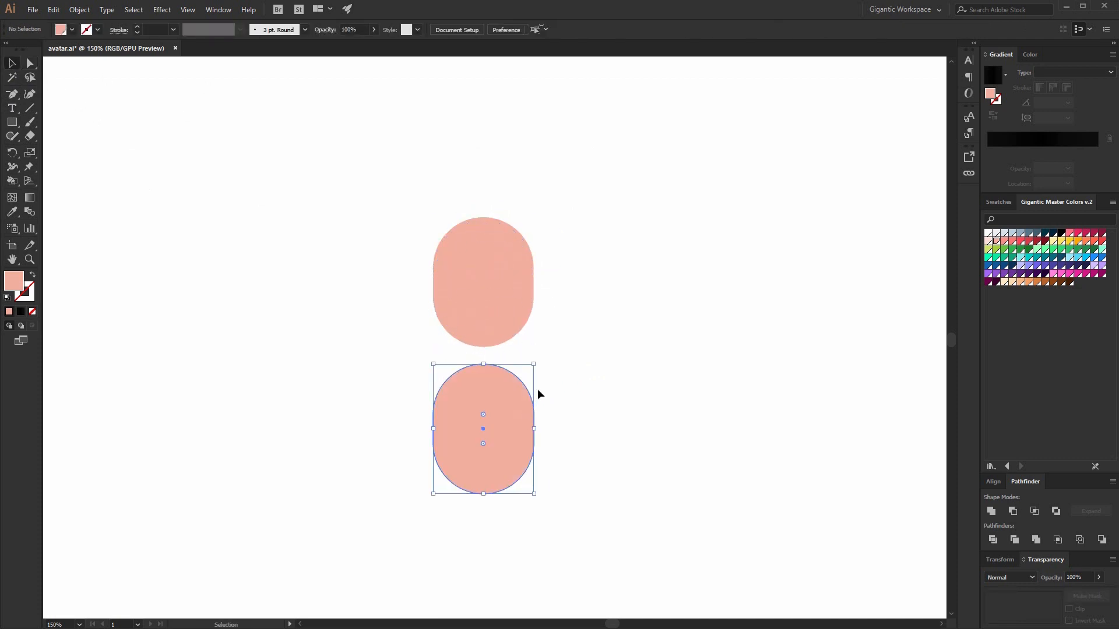
left_click_drag(534, 363, 551, 355)
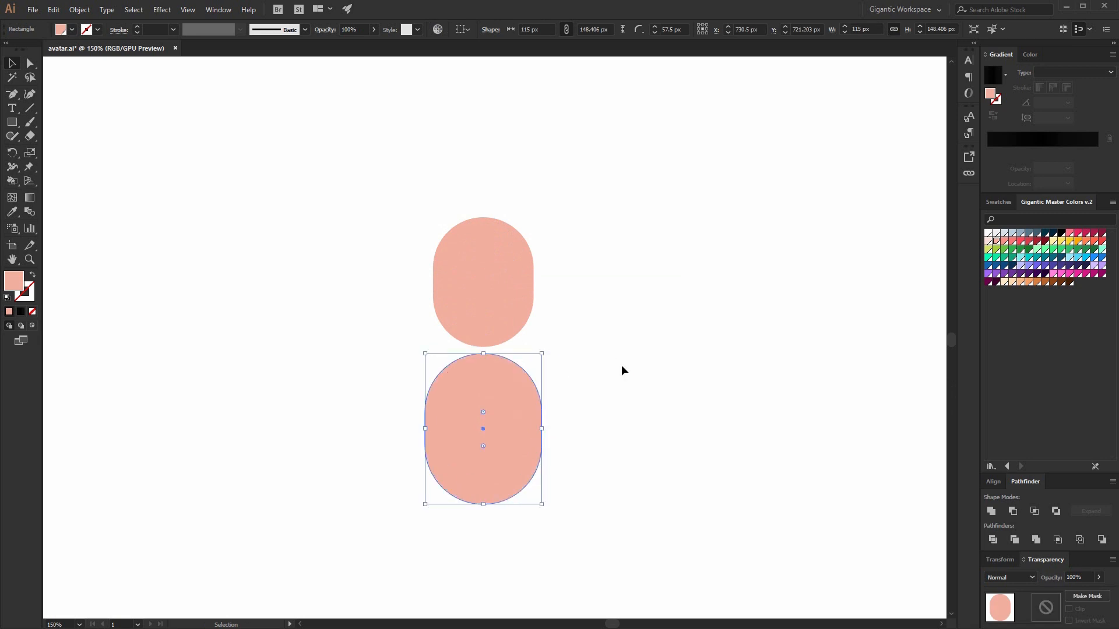
left_click(621, 367)
Draw a green rectangle about 92 × 197 px over the body, starting at the bottom of the head
key("ctrl+=")
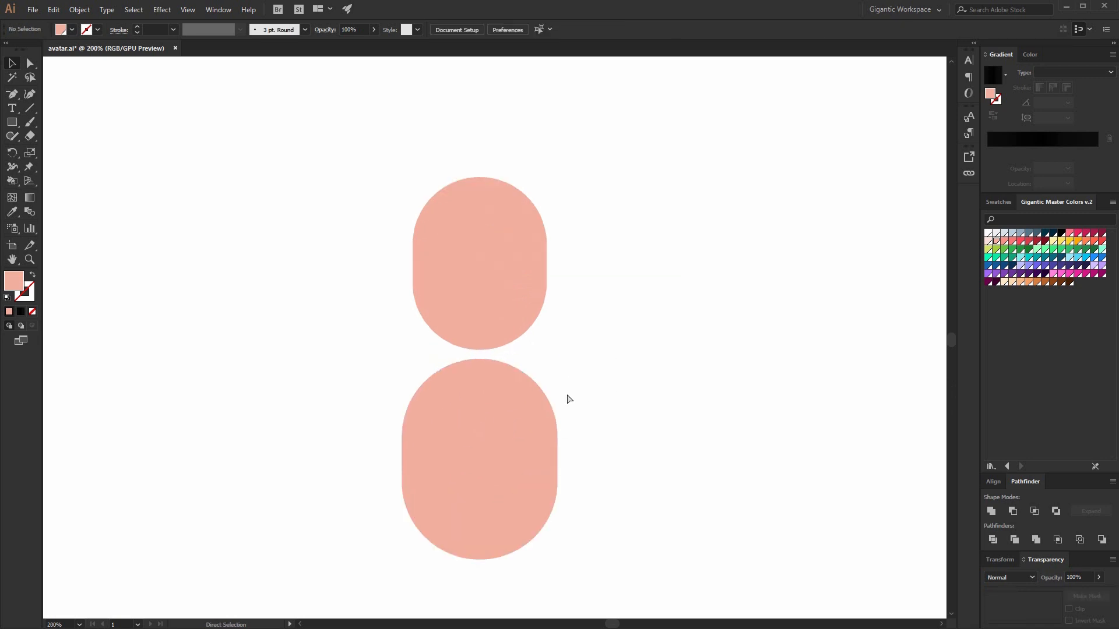
key("m")
left_click_drag(424, 350, 530, 578)
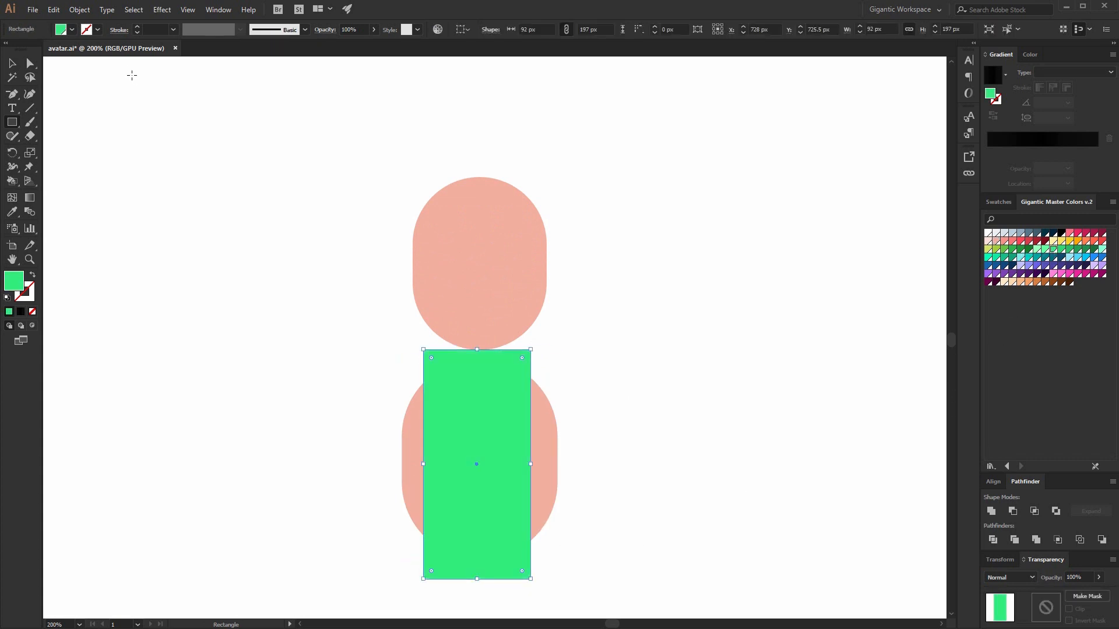
Center the head, body and green rectangle horizontally with one another
left_click(9, 62)
left_click(125, 119)
left_click_drag(198, 164, 520, 389)
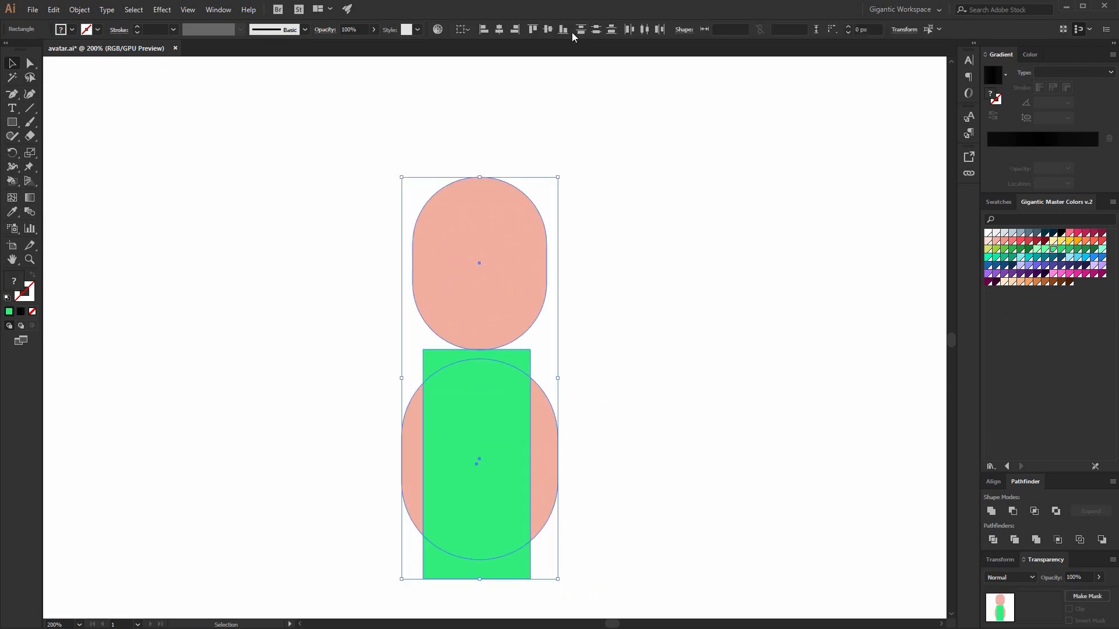
left_click(499, 31)
left_click(698, 181)
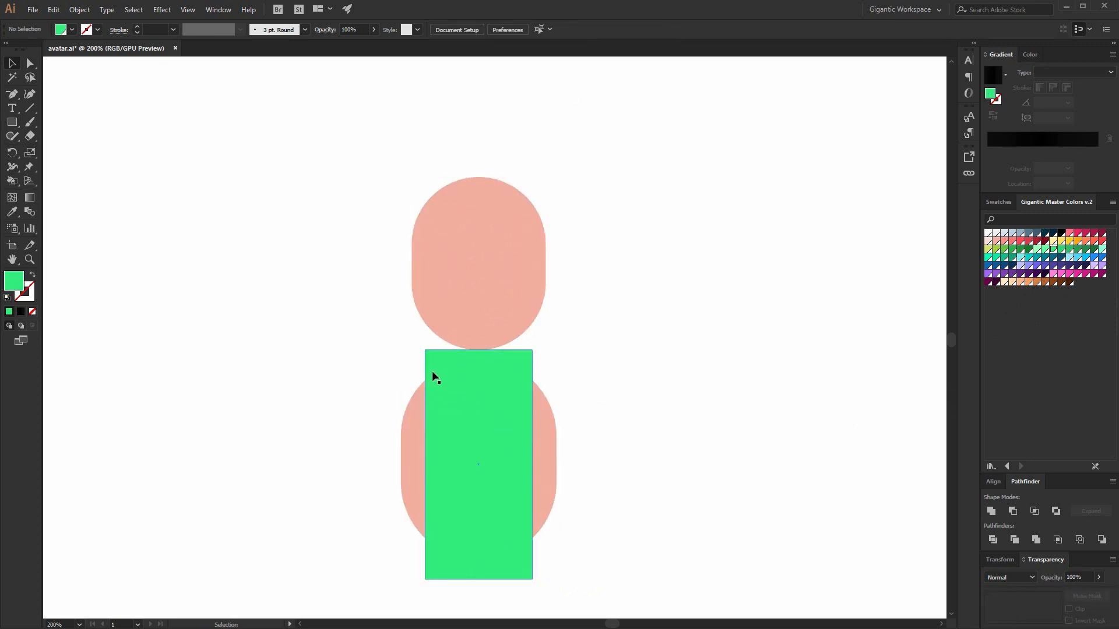
Draw a 63 px circle in the head's skin colour and center it on the upper edge of the green rectangle
key("l")
left_click_drag(447, 325, 520, 398)
key("i")
left_click(531, 275)
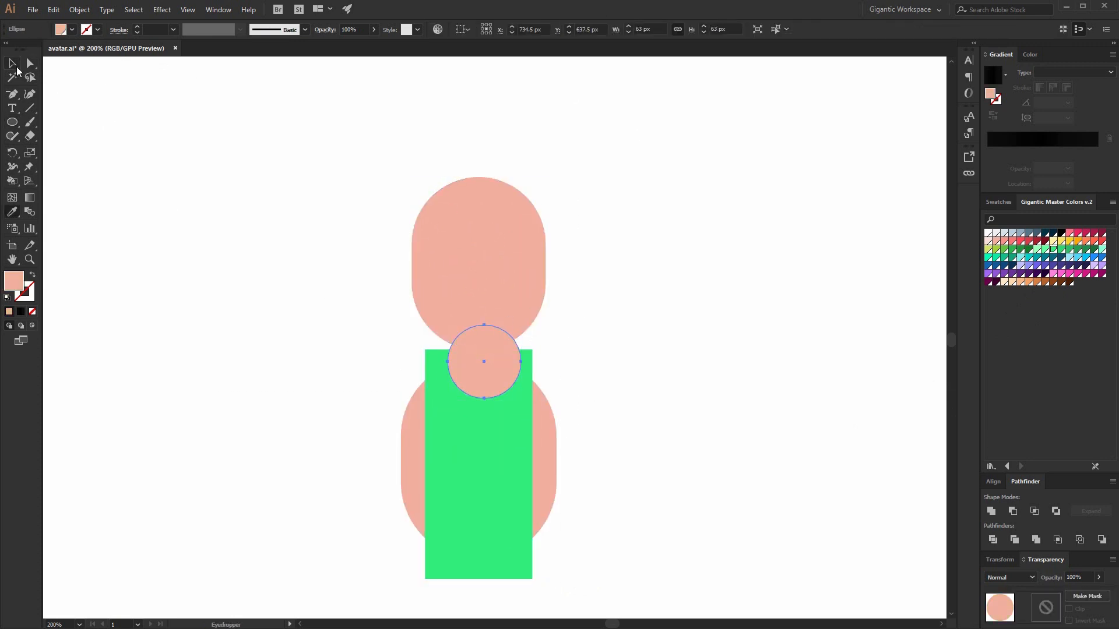
left_click(17, 68)
left_click_drag(466, 366, 480, 394)
Subtract the circle from the green rectangle with Minus Front to form a round neckline
key("ctrl+a")
key("ctrl+shift+a")
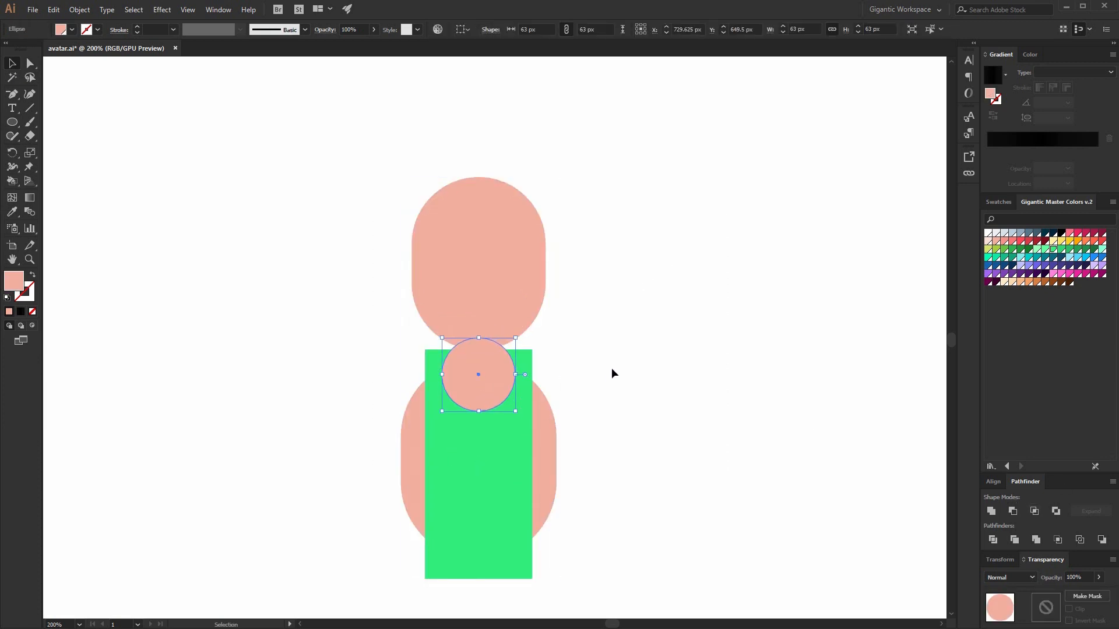
left_click(520, 457, "shift")
left_click(1012, 511)
left_click(787, 445)
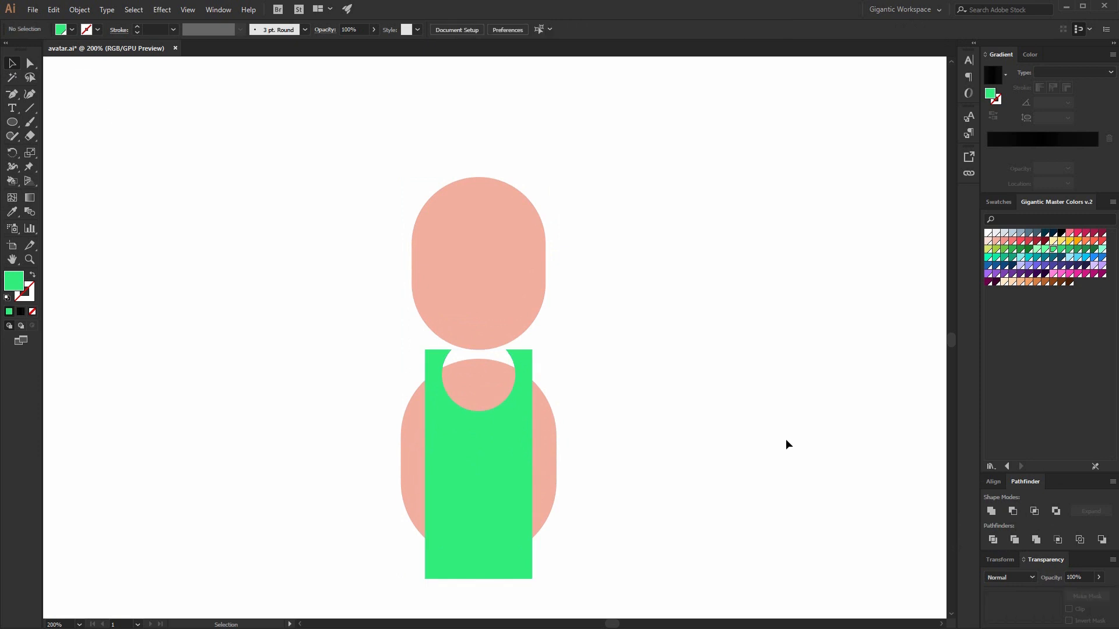
Divide the body and the green shirt shape along their overlapping outlines with Pathfinder
left_click(544, 434)
scroll(527, 402, "down", 2)
key("a")
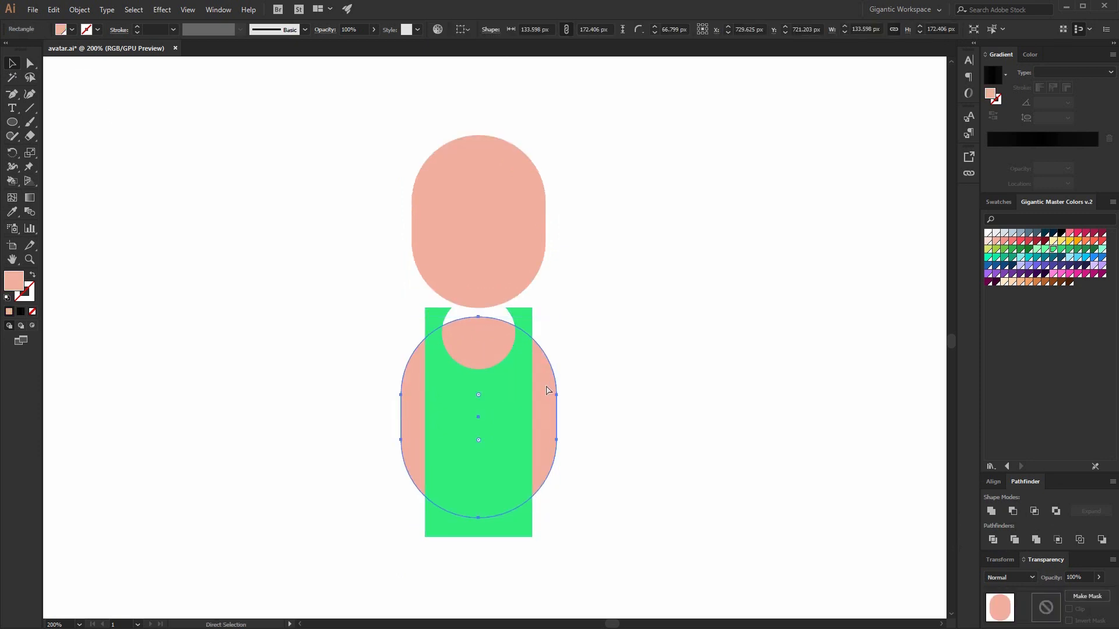
key("v")
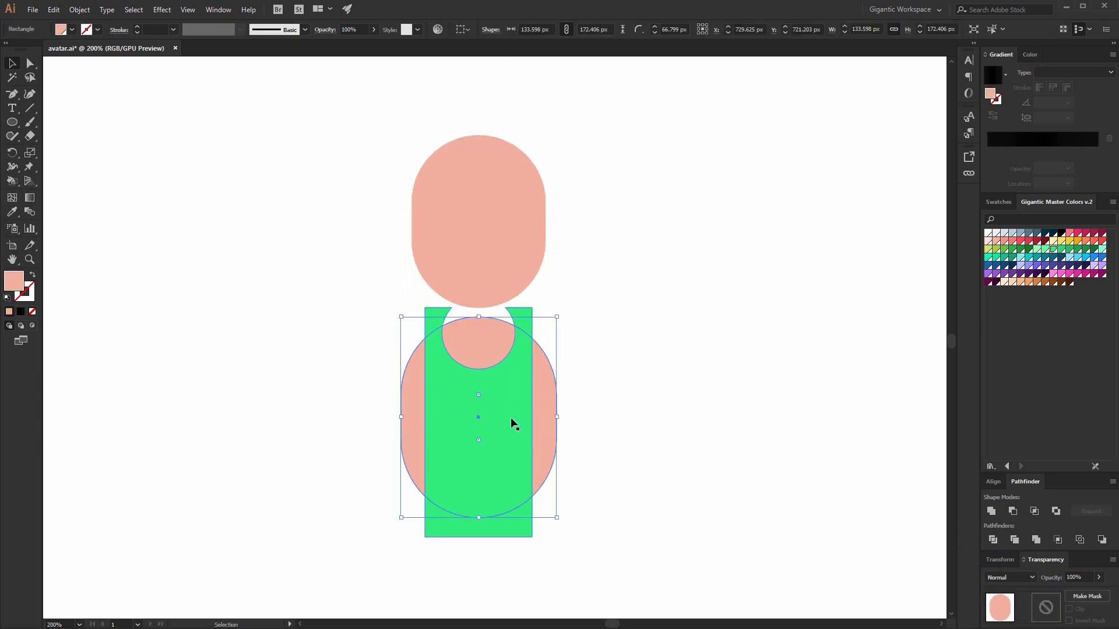
left_click(477, 412, "shift")
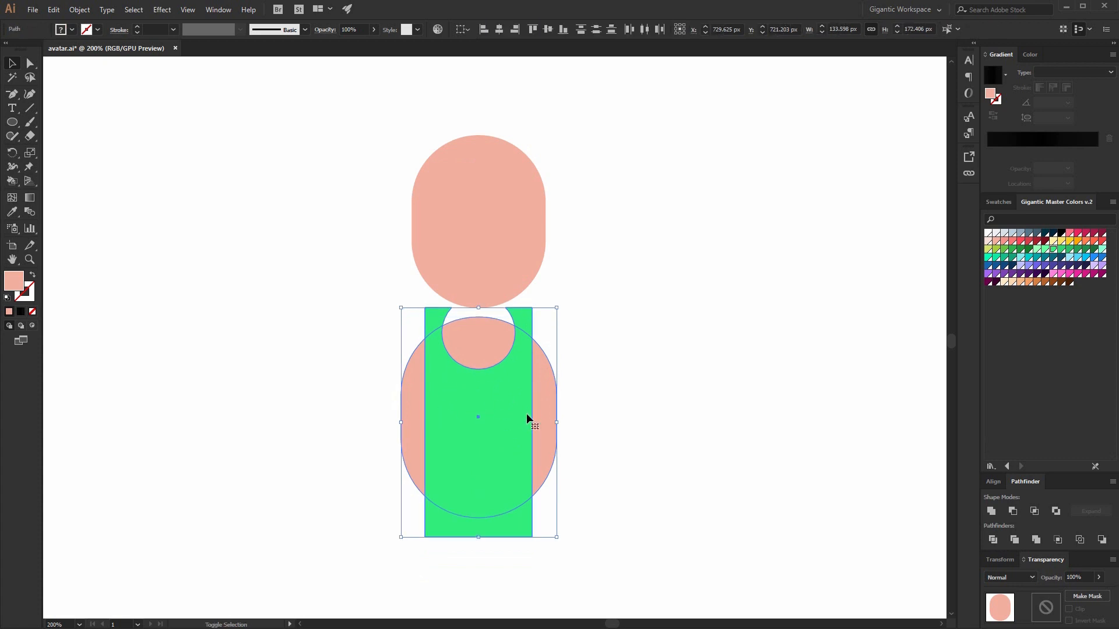
left_click(989, 540)
Ungroup the divided pieces and delete the green parts lying outside the body outline
right_click(490, 395)
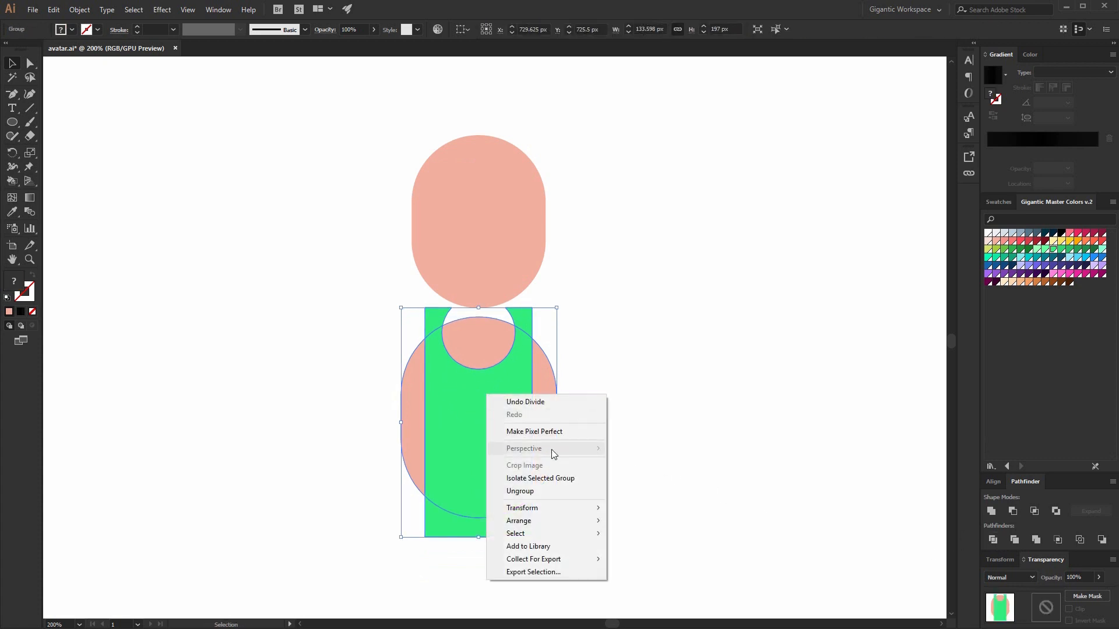
left_click(540, 491)
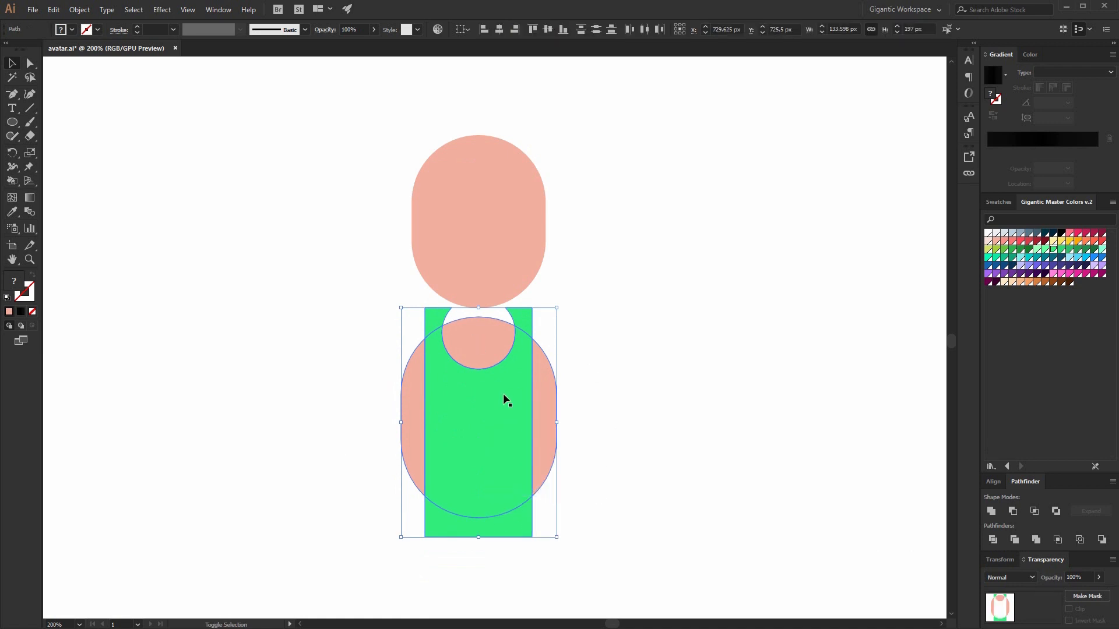
key("Delete")
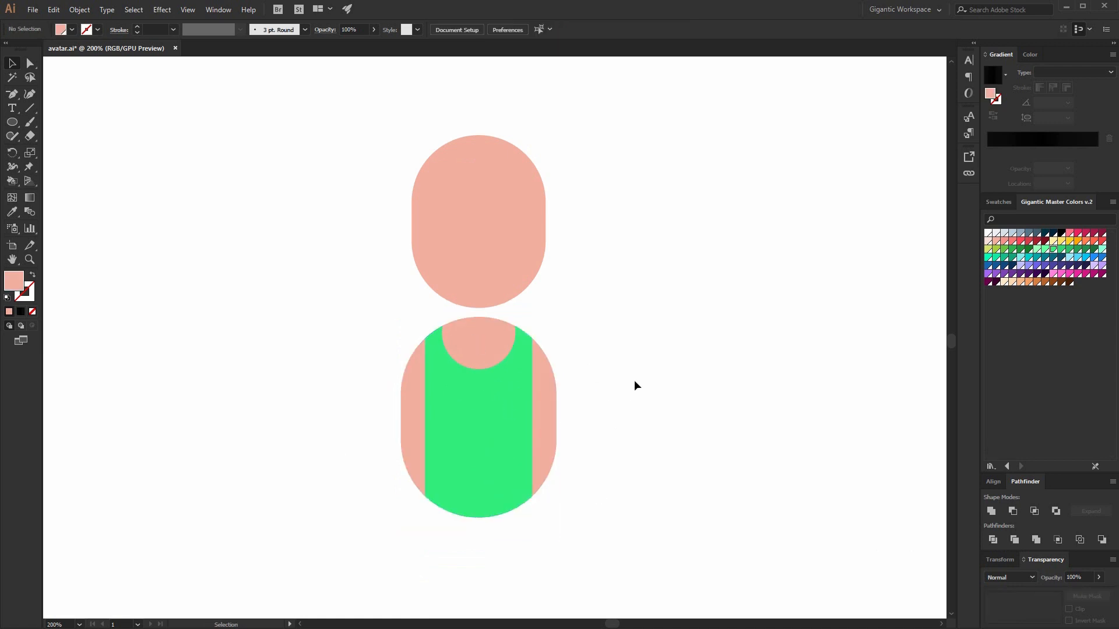
Draw a darker pink neck rectangle about 42 × 65 px between the head and body, with corners rounded to 21 px
key("ctrl+equal")
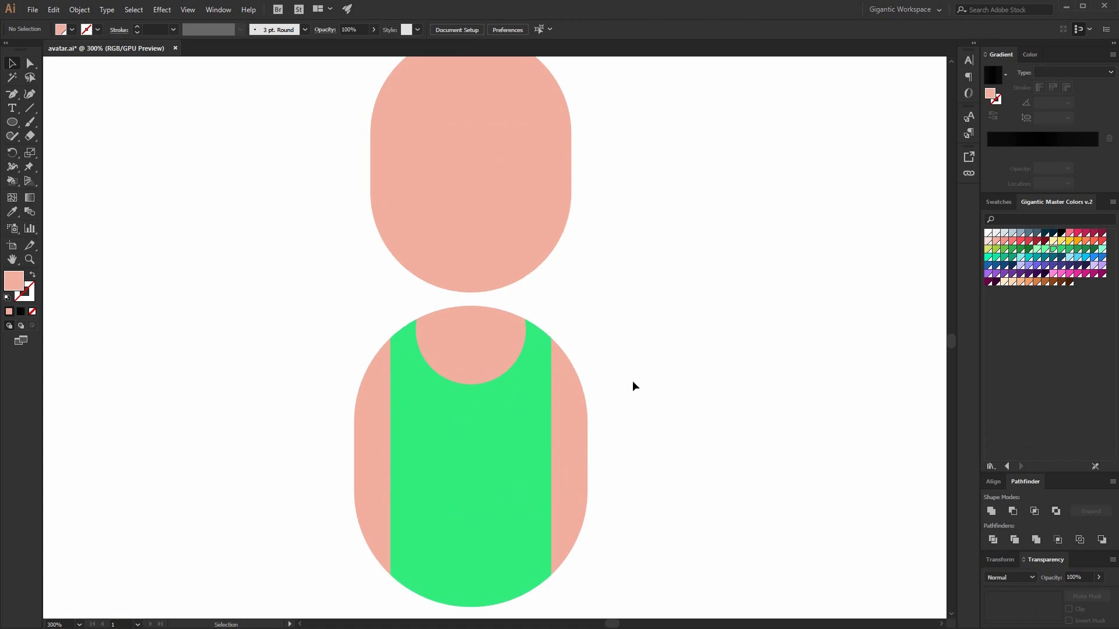
left_click(542, 212)
scroll(553, 233, "up", 2)
scroll(588, 250, "down", 1)
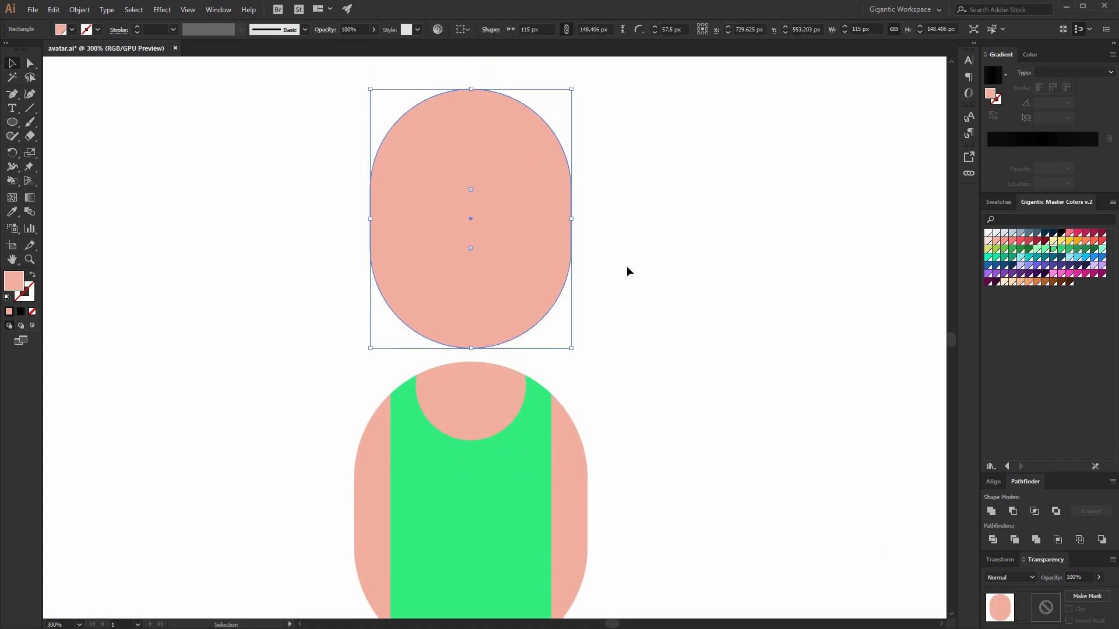
left_click(627, 270)
key("m")
left_click_drag(433, 304, 507, 418)
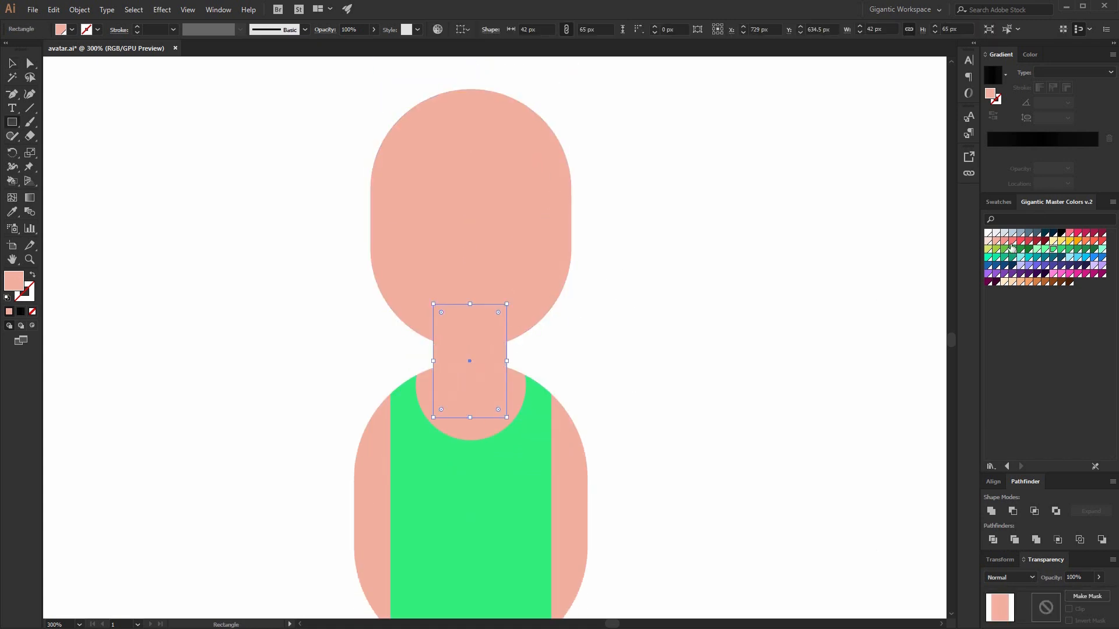
key("a")
left_click_drag(441, 312, 469, 341)
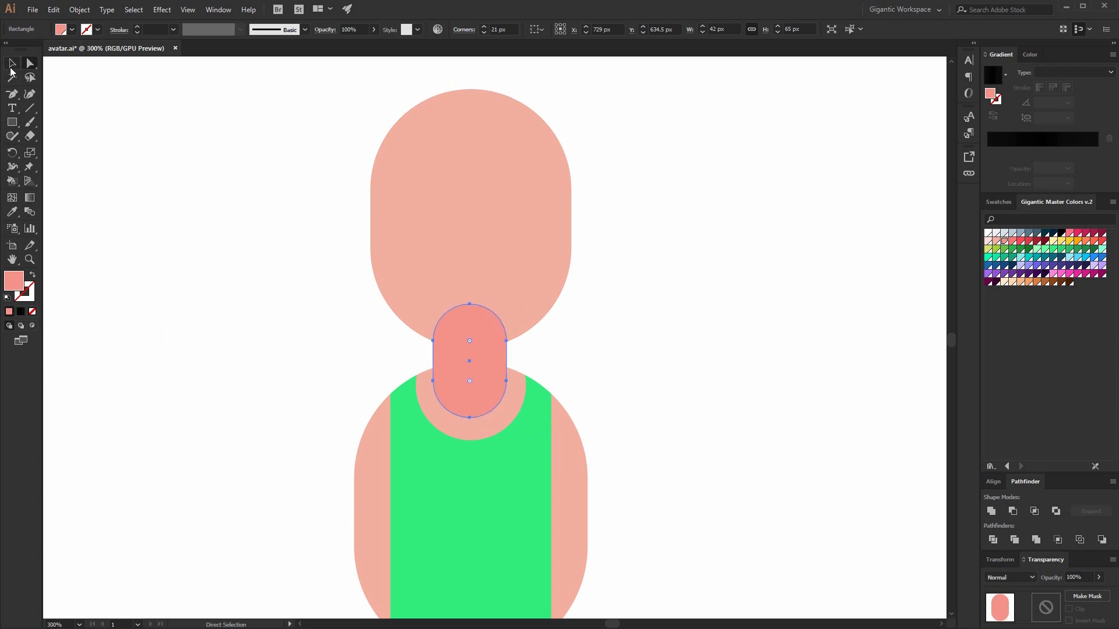
Send the neck behind the head and lower the head so it slightly overlaps the body
left_click(12, 68)
key("ctrl+[")
left_click_drag(539, 274, 494, 306)
left_click(660, 344)
key("ctrl+minus")
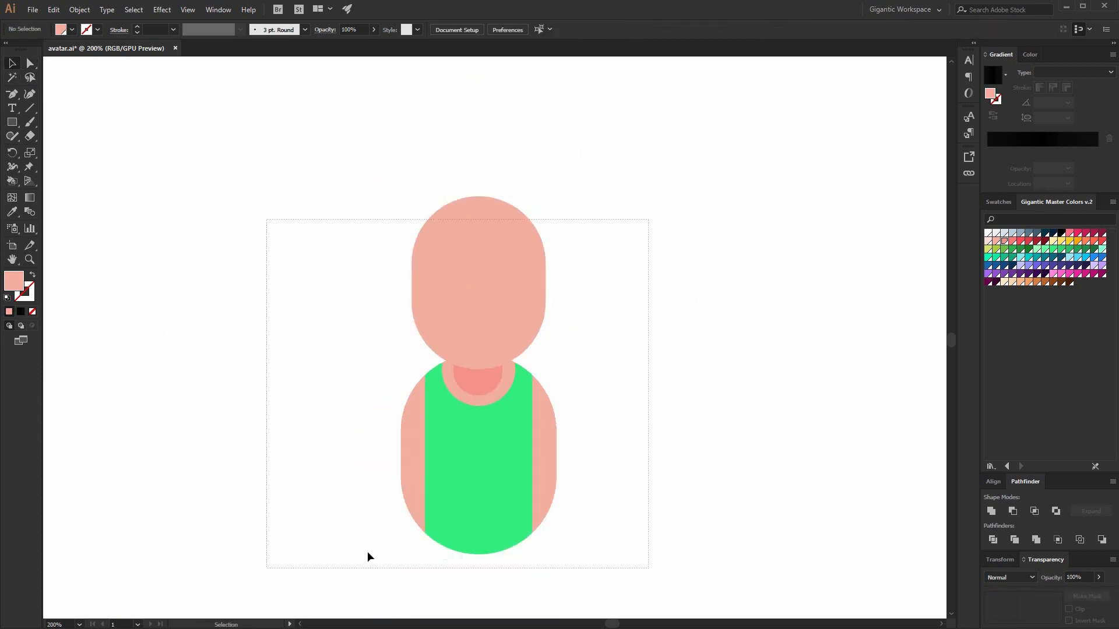
Draw a 17 px circle beside the head for an eye and fill it with dark brown
key("ctrl+plus")
scroll(670, 338, "down", 1)
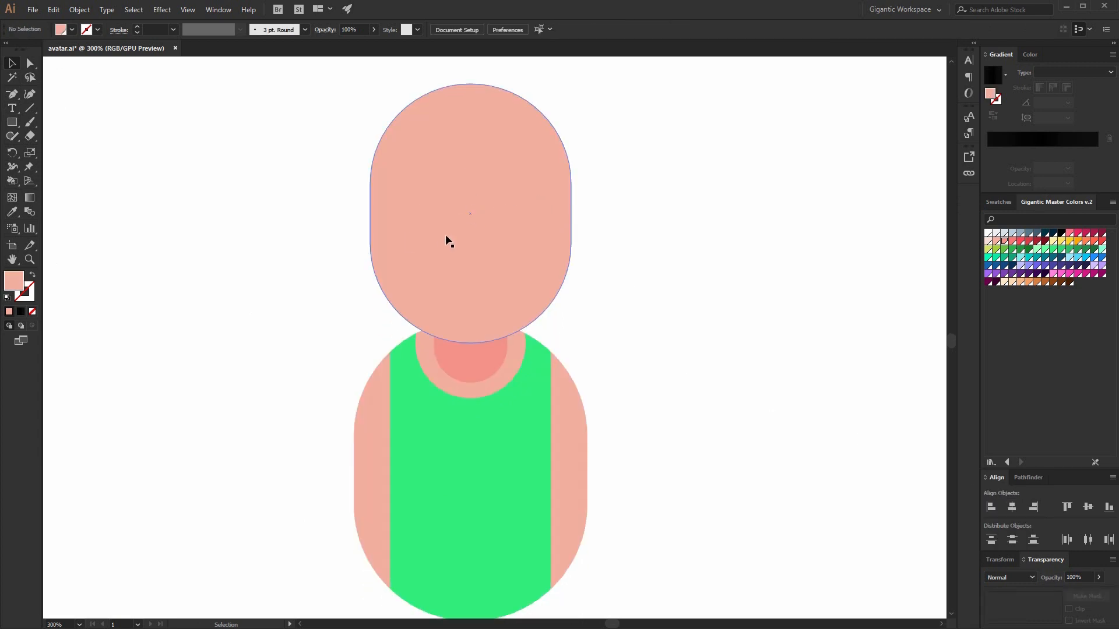
scroll(461, 425, "up", 1)
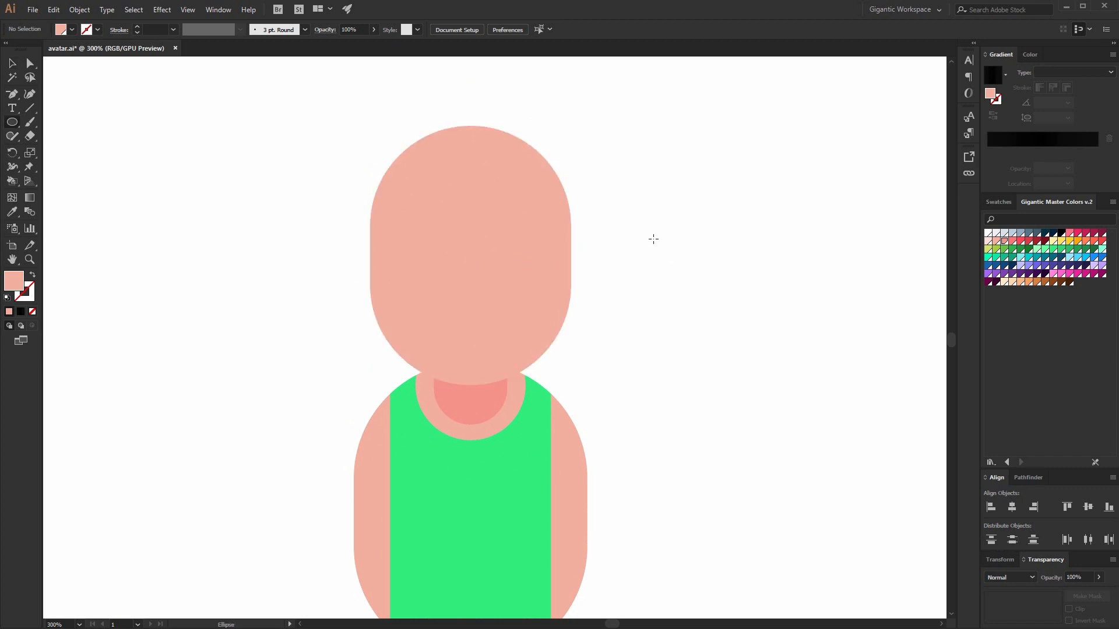
left_click_drag(646, 225, 676, 254)
left_click(1070, 284)
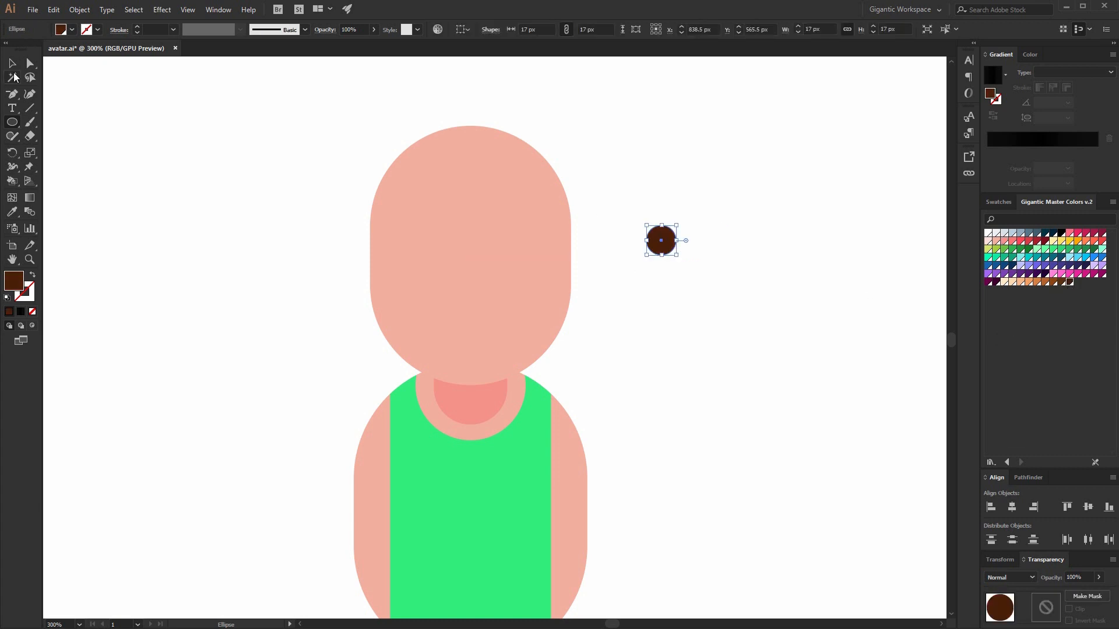
key("v")
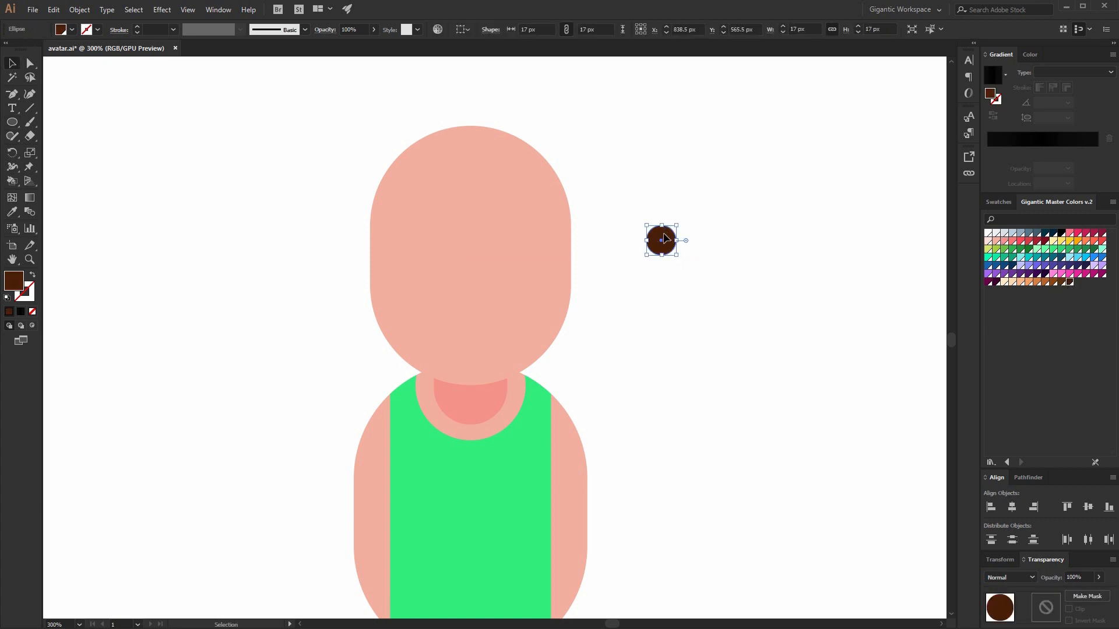
Duplicate the eye horizontally and place the pair of eyes on the face
left_click_drag(665, 238, 770, 238)
left_click_drag(800, 197, 619, 274)
left_click_drag(765, 240, 522, 250)
Center the eyes, head, neck and body horizontally with one another
left_click_drag(645, 143, 273, 465)
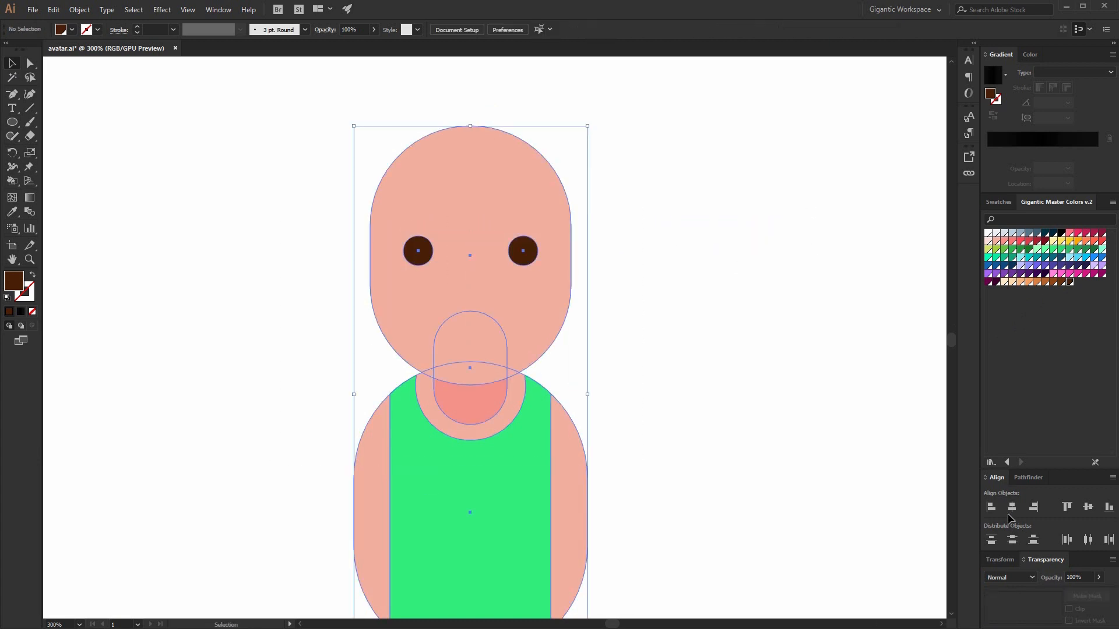
left_click(1011, 508)
left_click(741, 348)
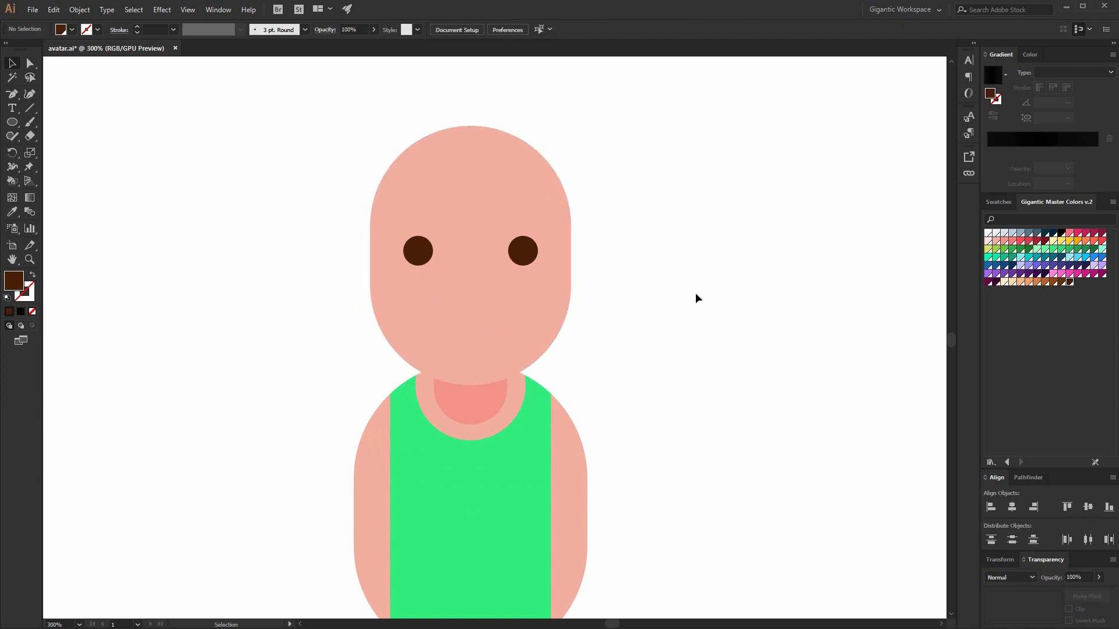
Draw a 96 px circle beside the head and subtract a 150 × 81 px rectangle from it, leaving the lower half circle
left_click_drag(652, 213, 819, 380)
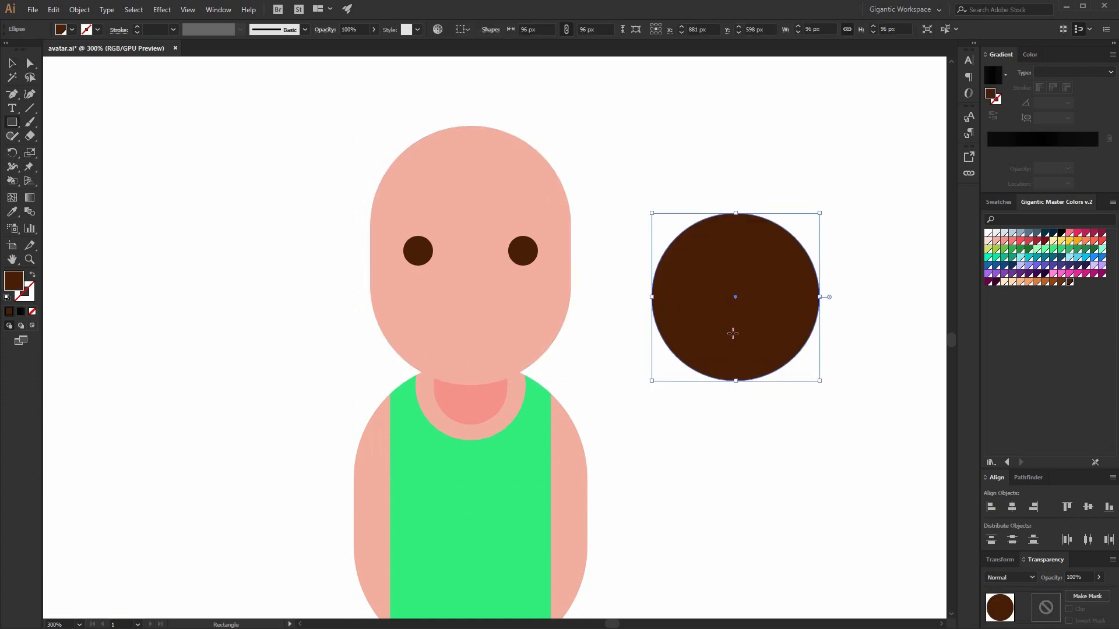
left_click_drag(612, 157, 872, 297)
left_click(9, 65)
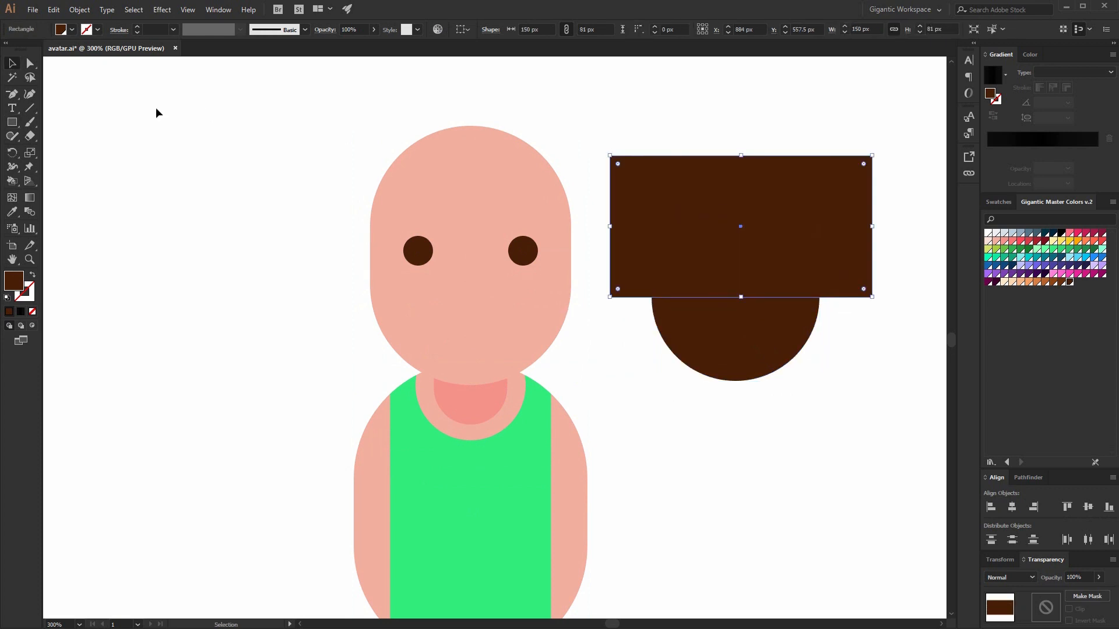
left_click_drag(730, 275, 729, 273)
left_click(1028, 477)
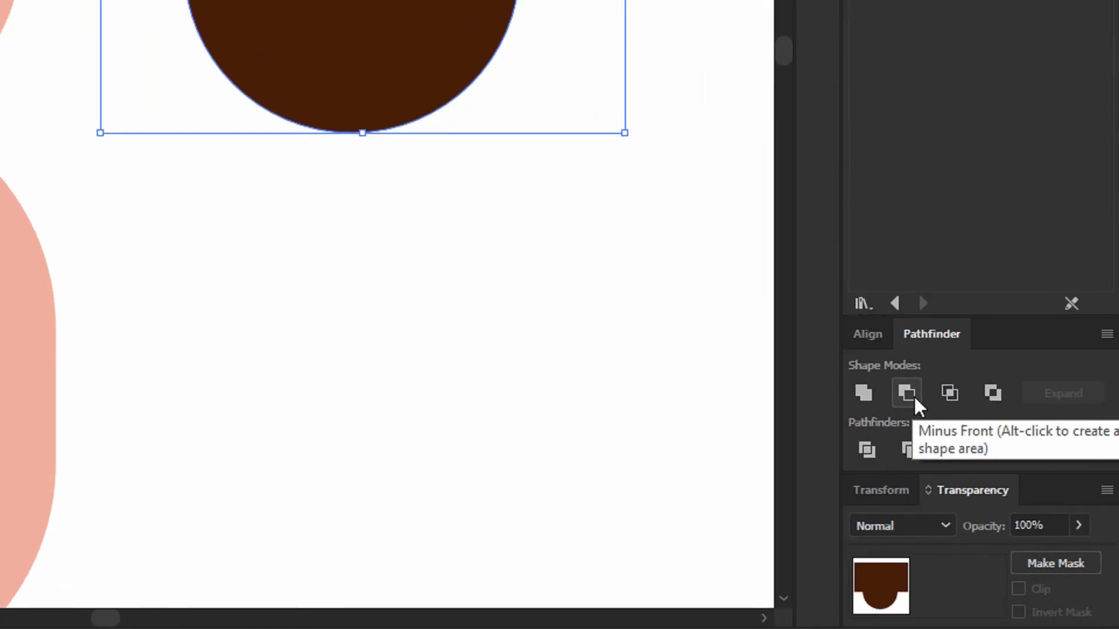
left_click(907, 395)
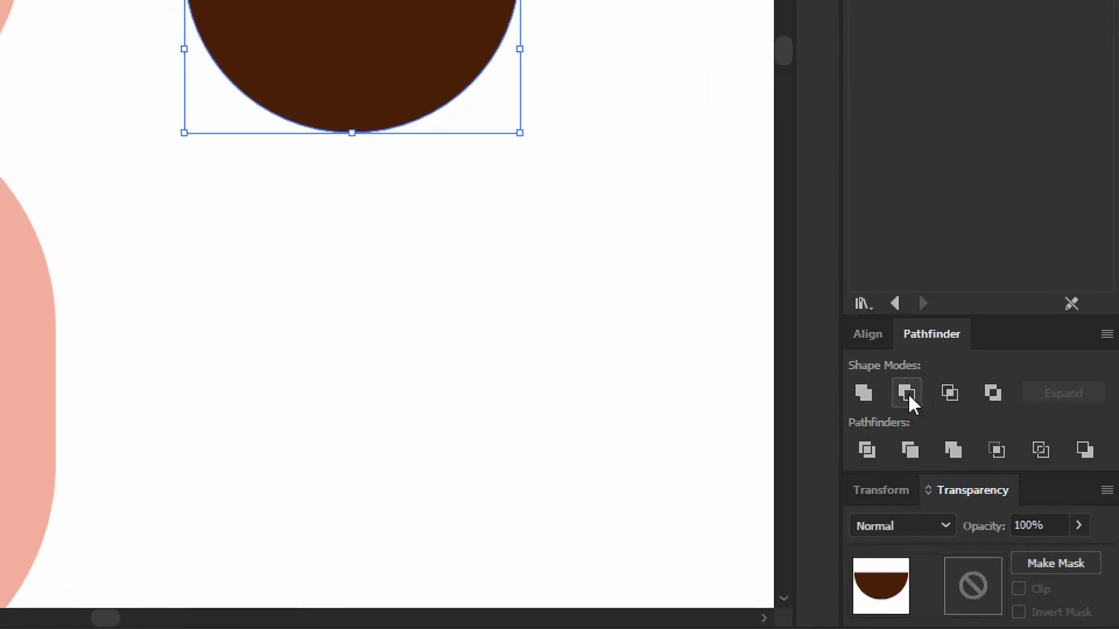
Place the half circle below the eyes as a mouth about 62 × 31 px and fill it with dark red
left_click_drag(739, 292, 488, 317)
left_click(1101, 233)
Round the two upper corners of the mouth shape
key("ctrl+equal")
key("ctrl+equal")
key("ctrl+equal")
key("ctrl+equal")
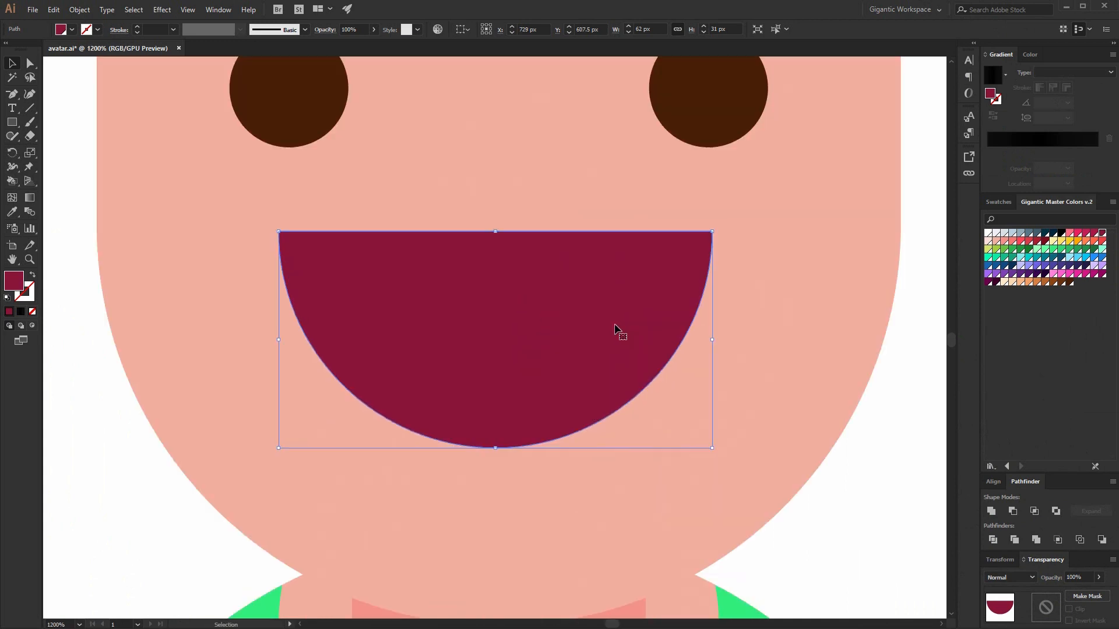
left_click(30, 63)
left_click_drag(699, 250, 659, 278)
left_click(12, 63)
left_click(103, 96)
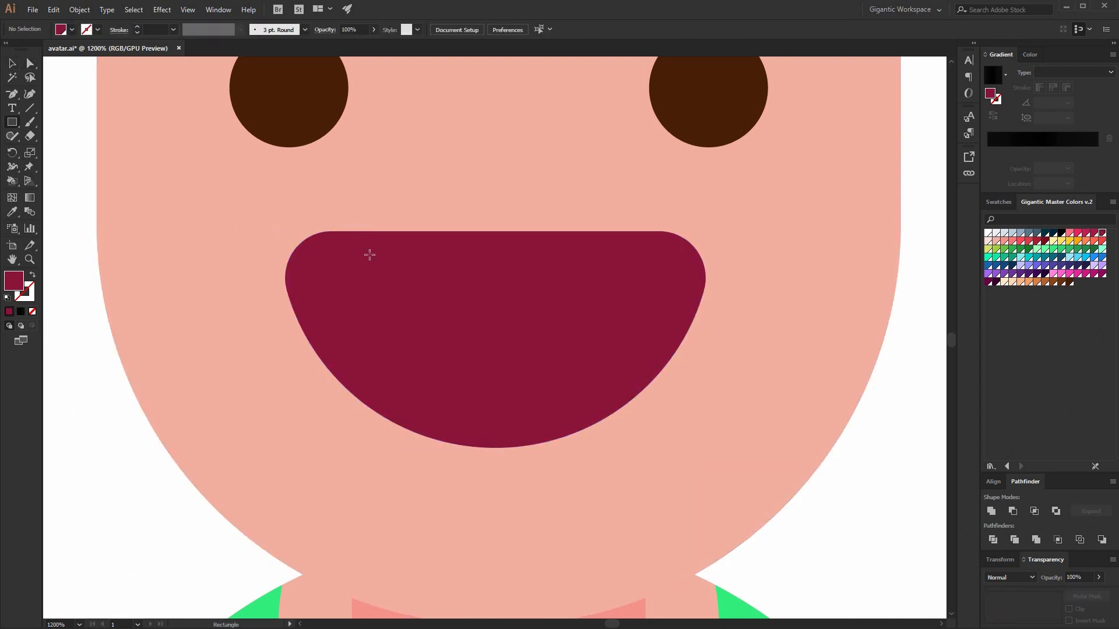
Draw a white teeth rectangle about 44 × 10 px across the mouth's upper edge and round its two lower corners by about 3.3 px
mouse_move(349, 216)
left_mouse_down()
mouse_move(559, 276)
mouse_move(656, 287)
left_mouse_up()
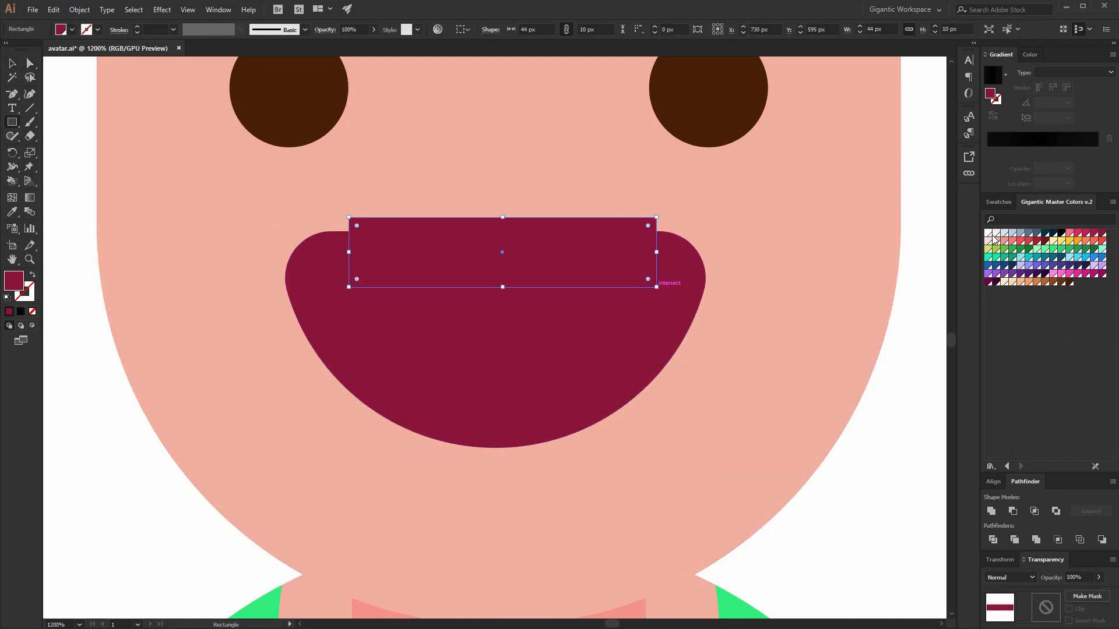
left_click(988, 233)
left_click(30, 64)
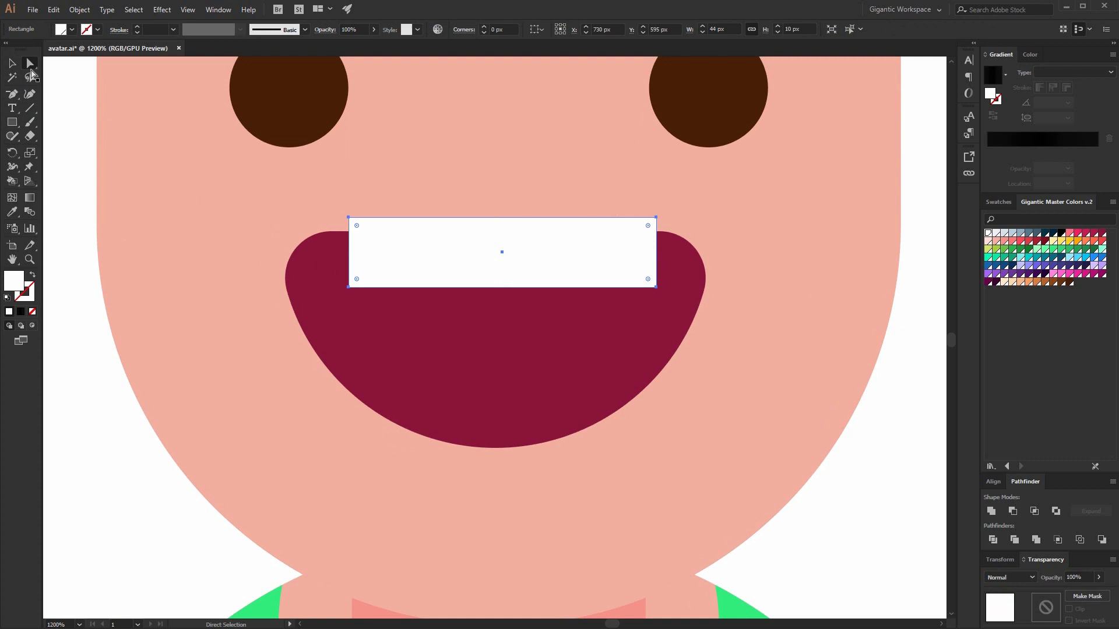
left_click(349, 288)
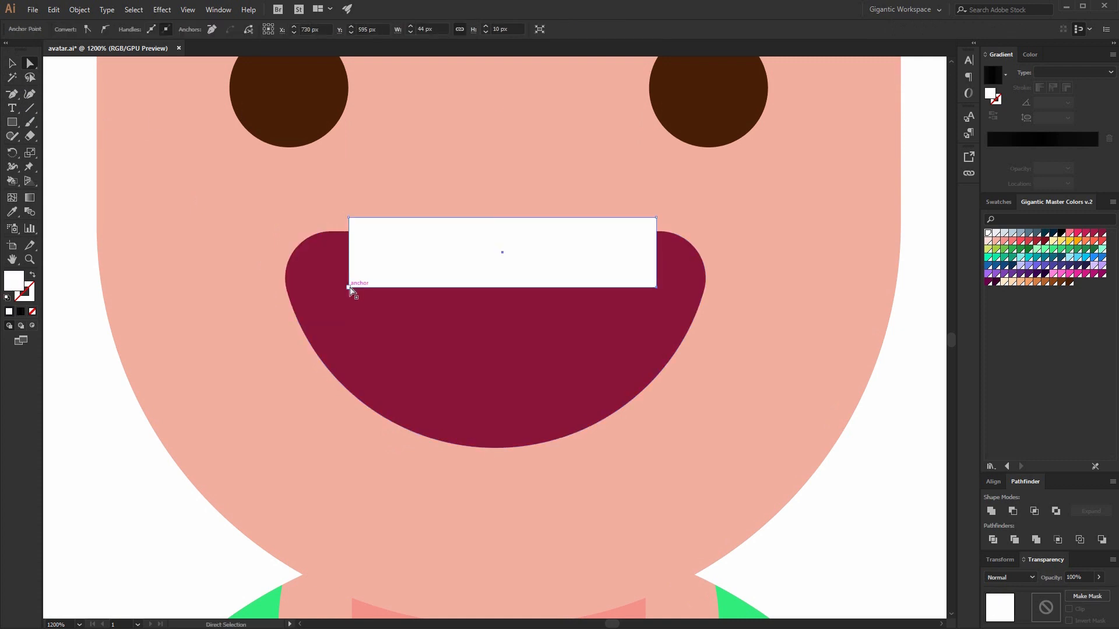
left_click(654, 289)
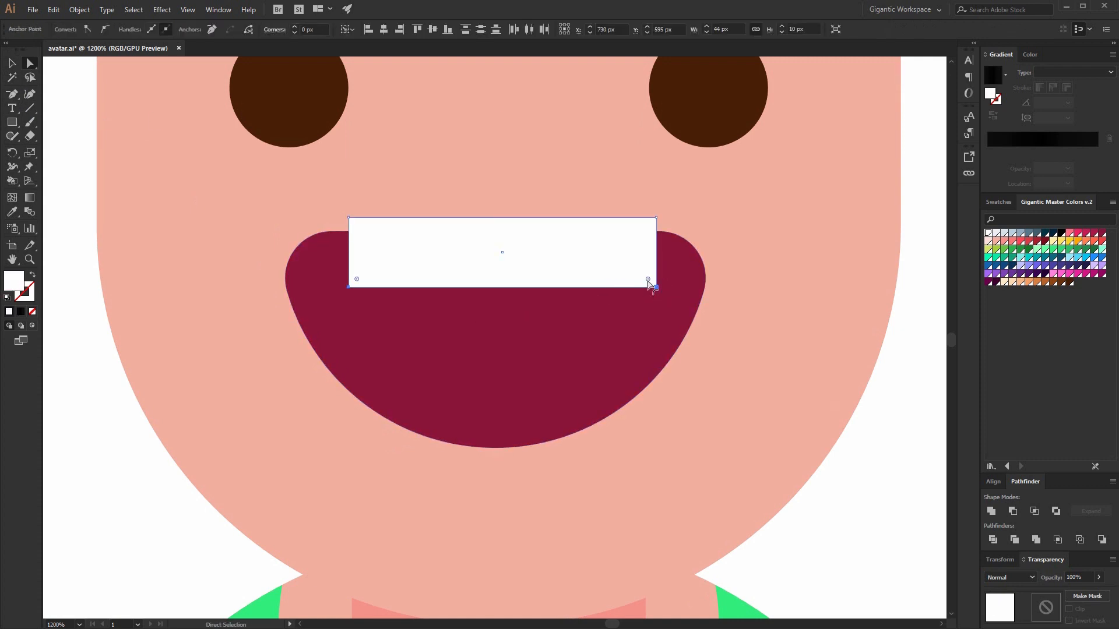
left_click_drag(648, 282, 633, 264)
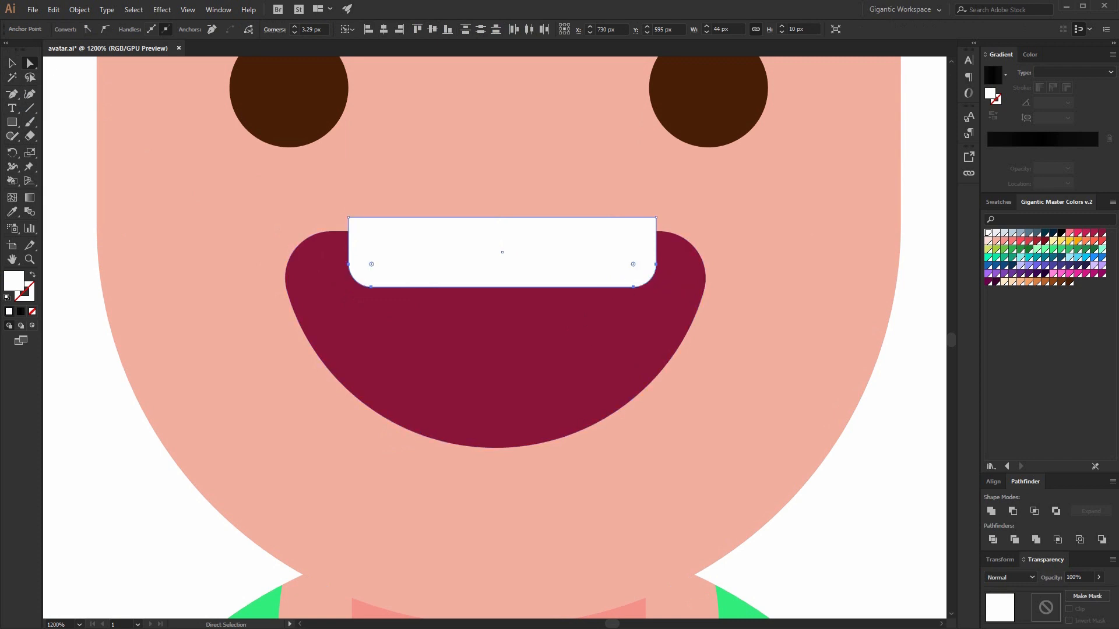
left_click(10, 67)
key("ctrl+shift+a")
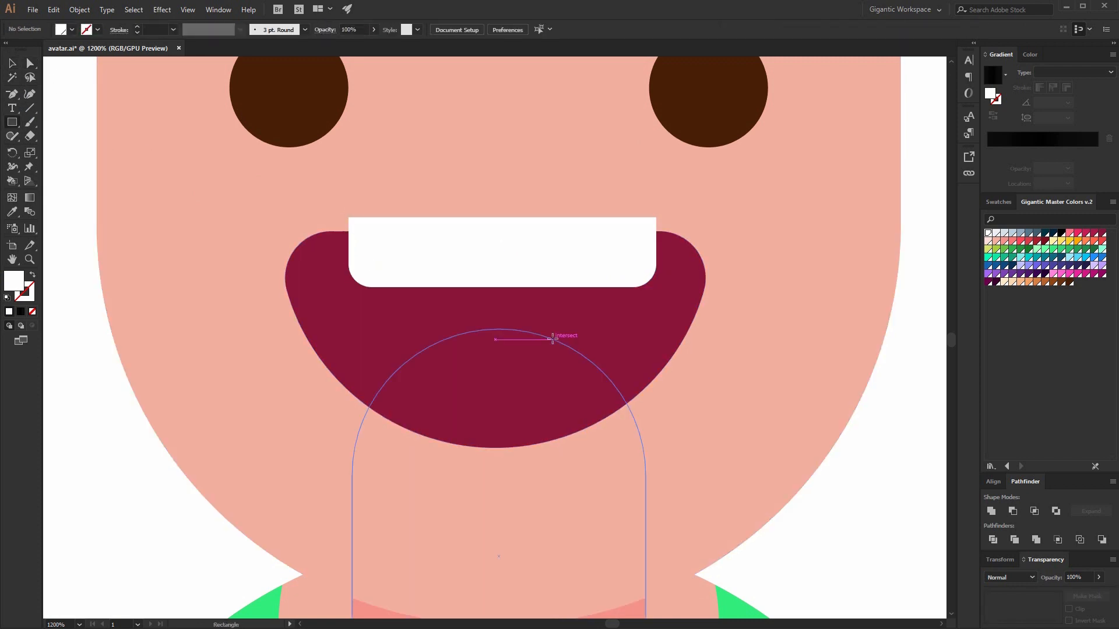
Draw a pinkish-red tongue rectangle about 46 × 26 px over the mouth's lower left part and round its corners fully
key("m")
left_click_drag(558, 329, 237, 511)
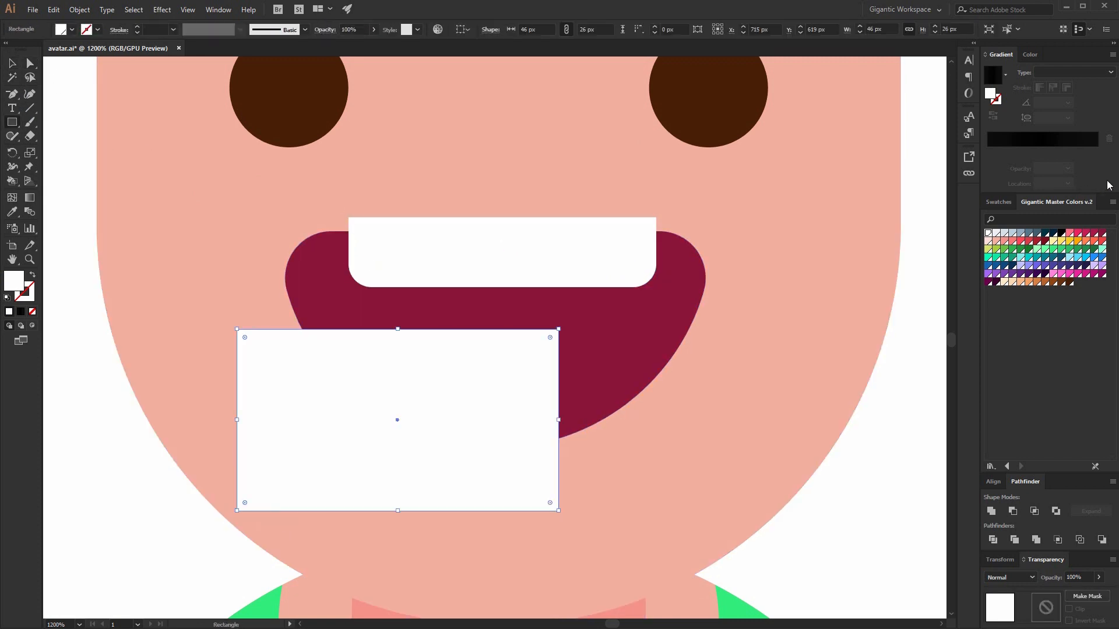
left_click(1078, 234)
key("a")
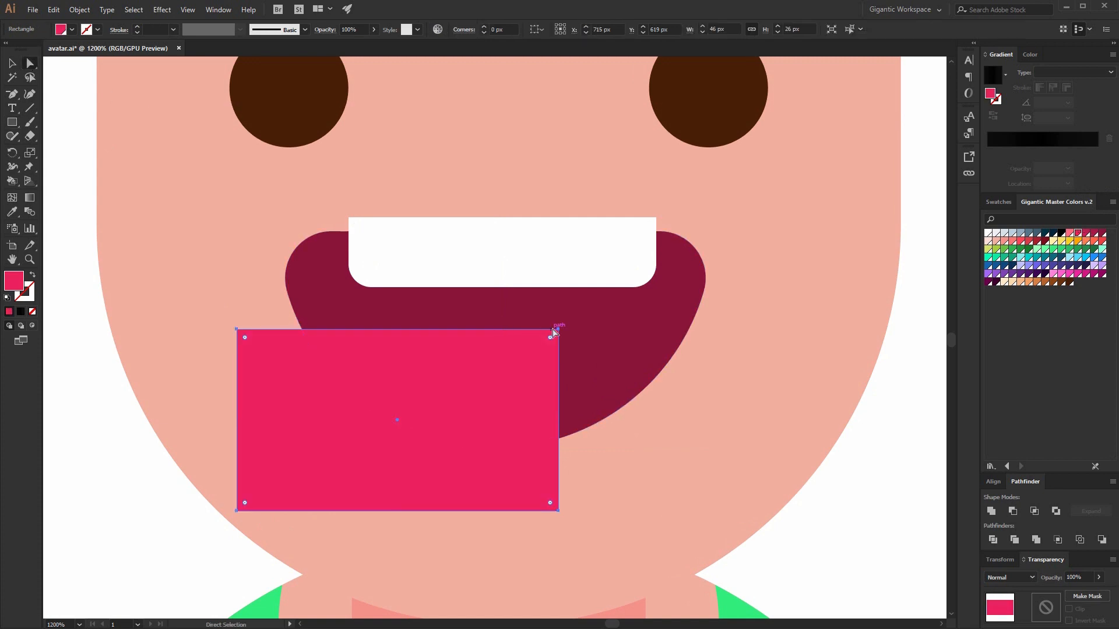
left_click_drag(551, 342, 463, 401)
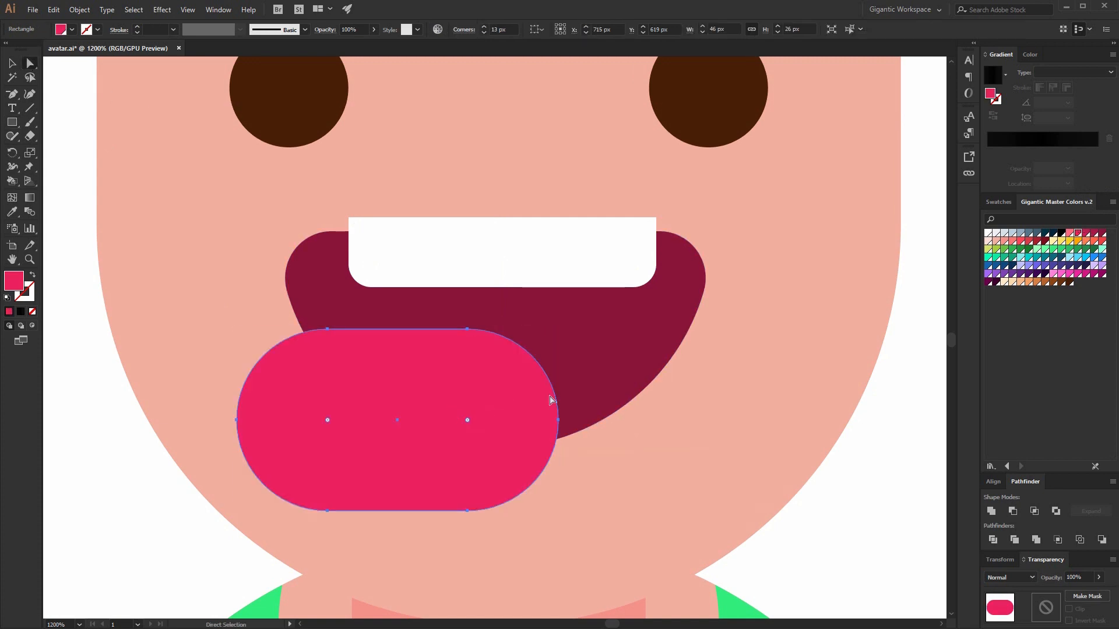
Center the teeth and mouth horizontally on the head, then divide the mouth, teeth and tongue along their overlaps and ungroup the pieces
left_click(14, 63)
left_click(569, 312)
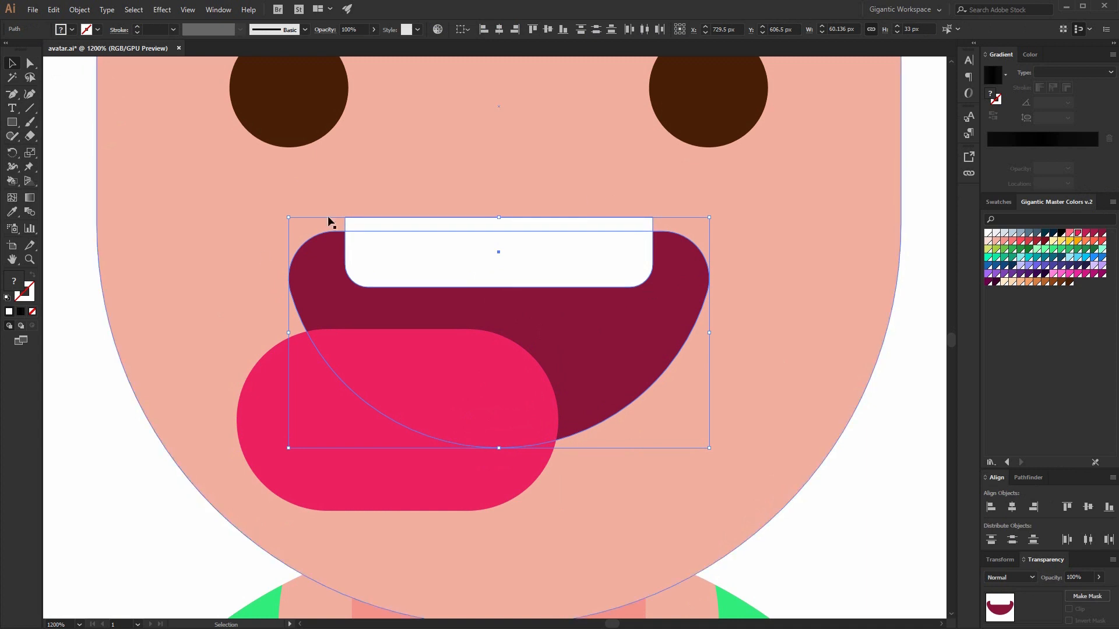
left_click(250, 405, "shift")
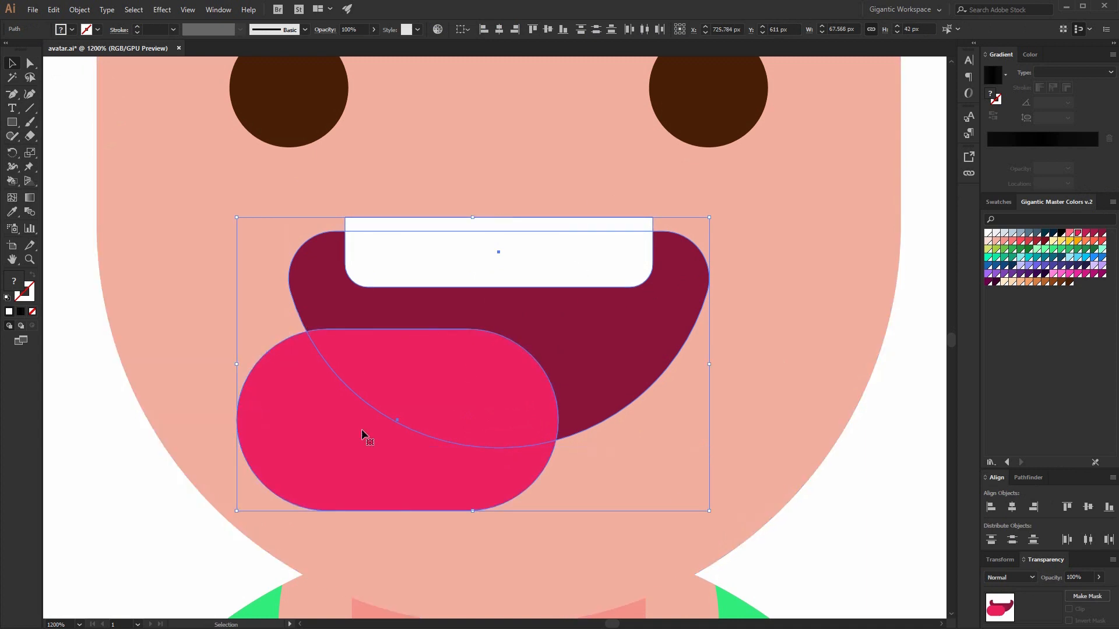
left_click(1030, 478)
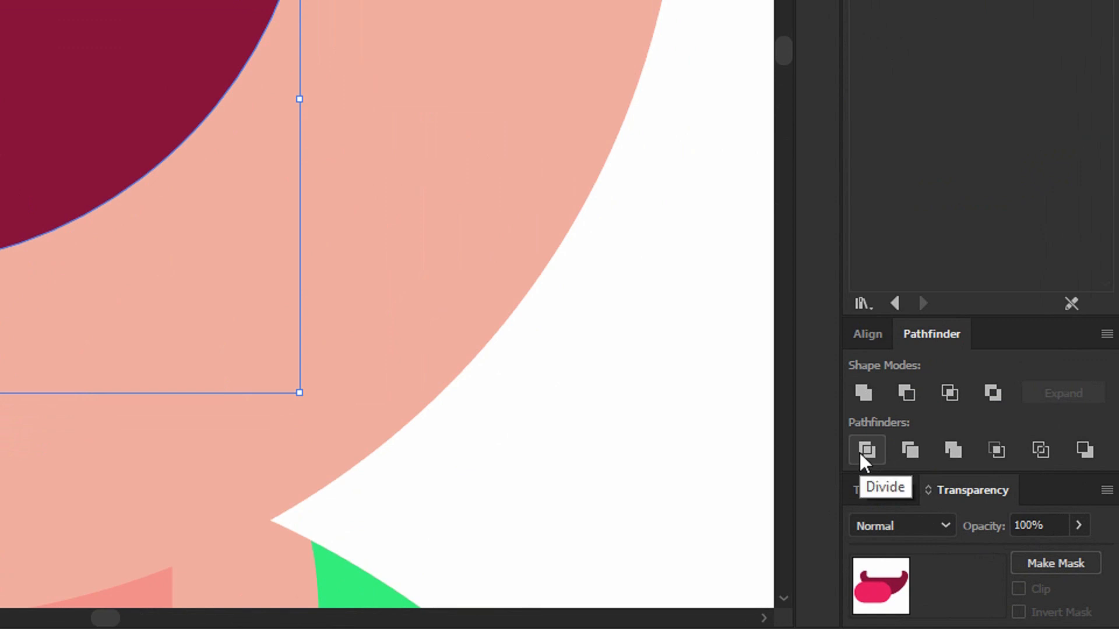
left_click(866, 450)
right_click(495, 251)
left_click(554, 347)
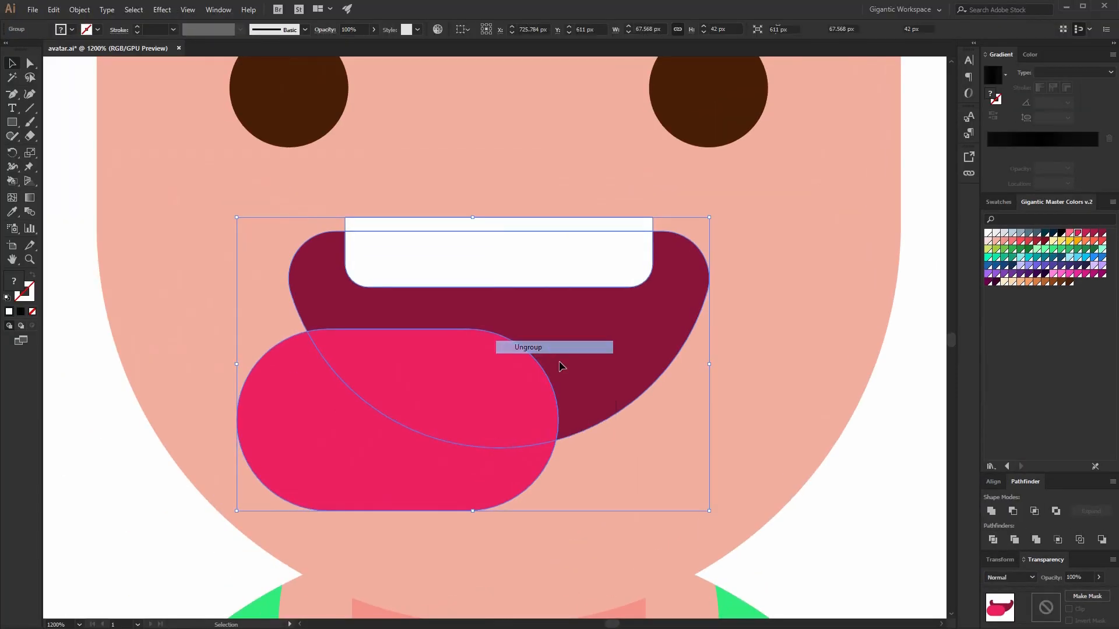
Delete the teeth and tongue pieces outside the mouth and group the remaining mouth parts
key("ctrl+shift+a")
left_click(460, 474)
key("Delete")
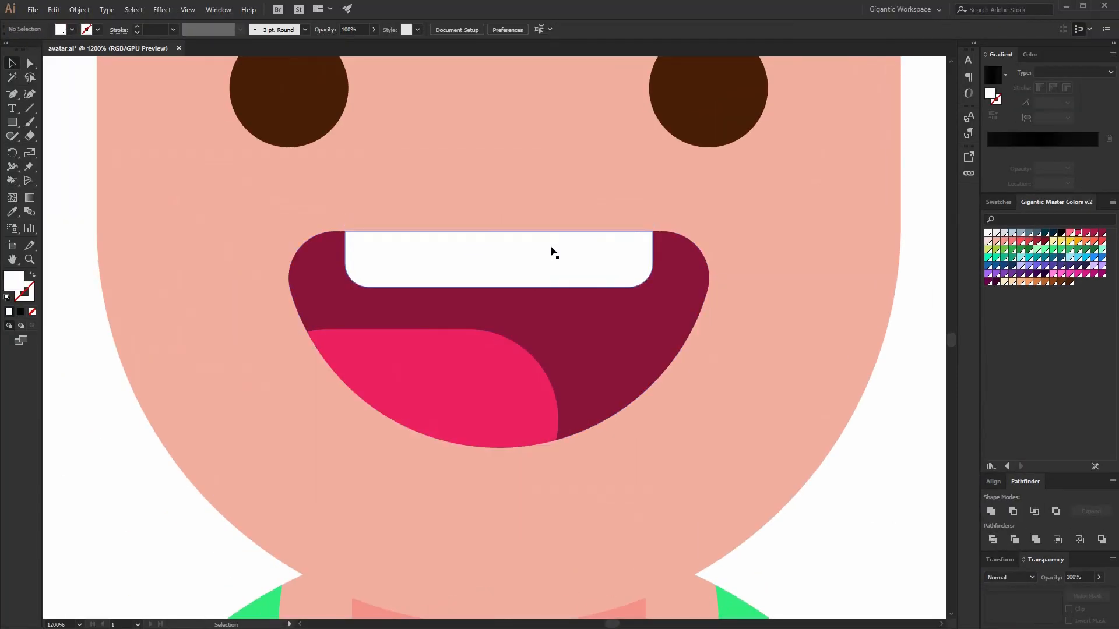
left_click(552, 252)
left_click(490, 375, "shift")
left_click(607, 337, "shift")
key("ctrl+g")
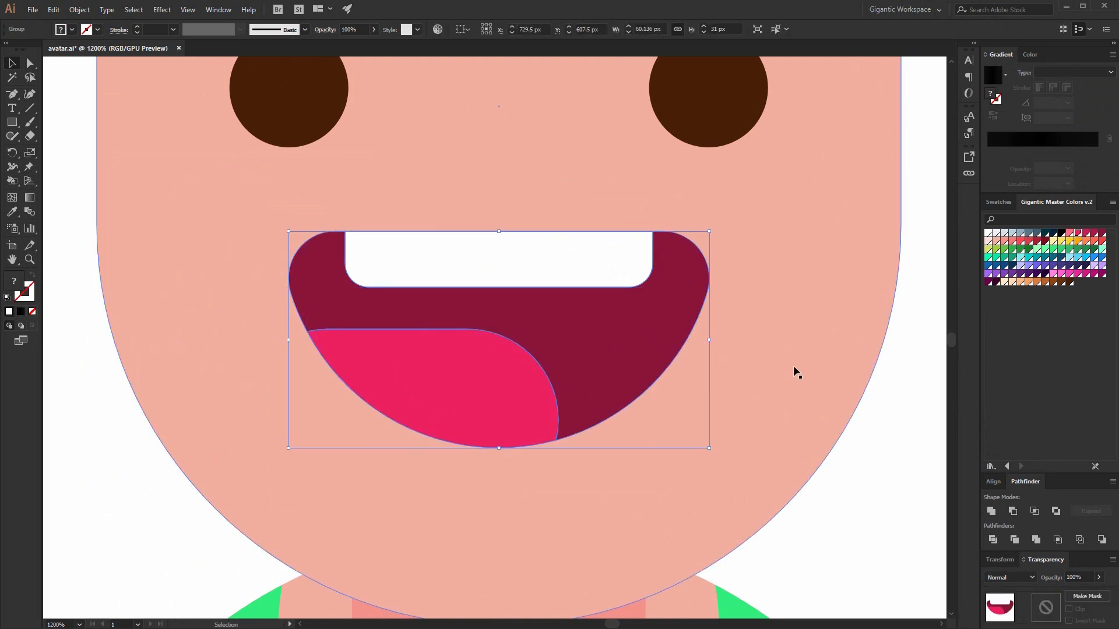
Draw a rectangle about 143 × 23 px across the head between the eyes and mouth and fill it with salmon pink
key("ctrl+minus")
key("ctrl+minus")
key("ctrl+minus")
key("ctrl+shift+a")
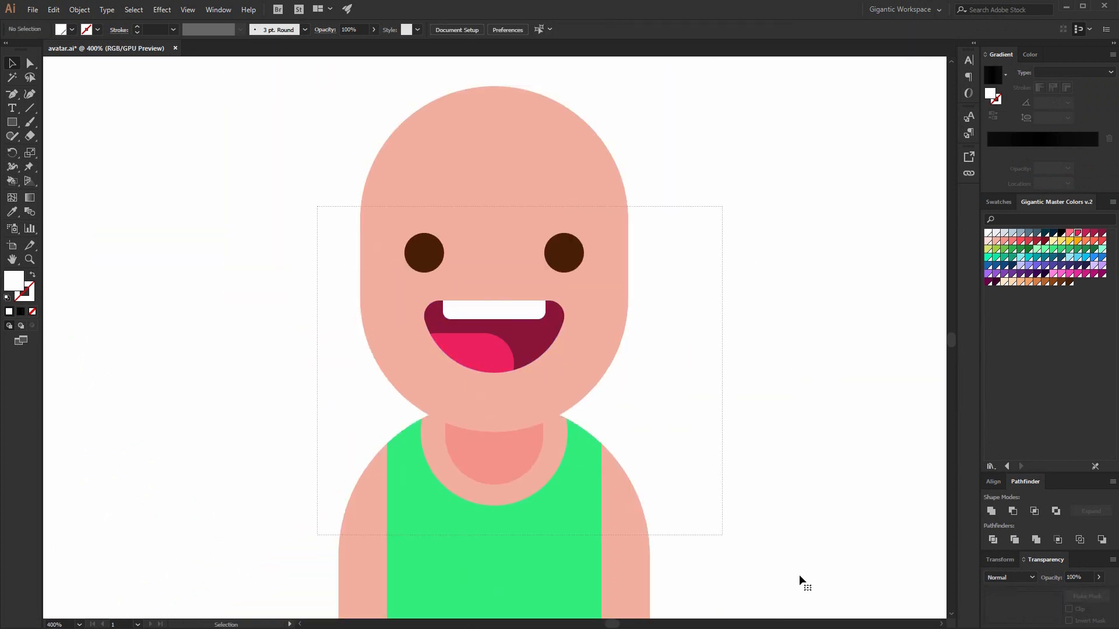
key("ctrl+a")
left_click(992, 481)
key("ctrl+shift+a")
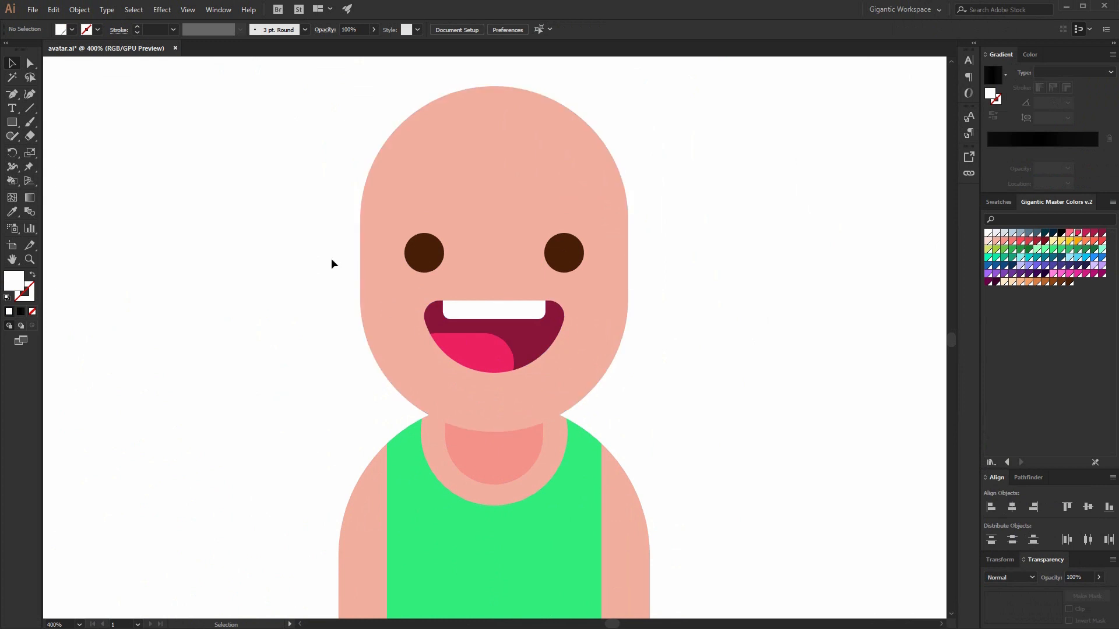
left_click_drag(328, 251, 661, 306)
left_click(1003, 241)
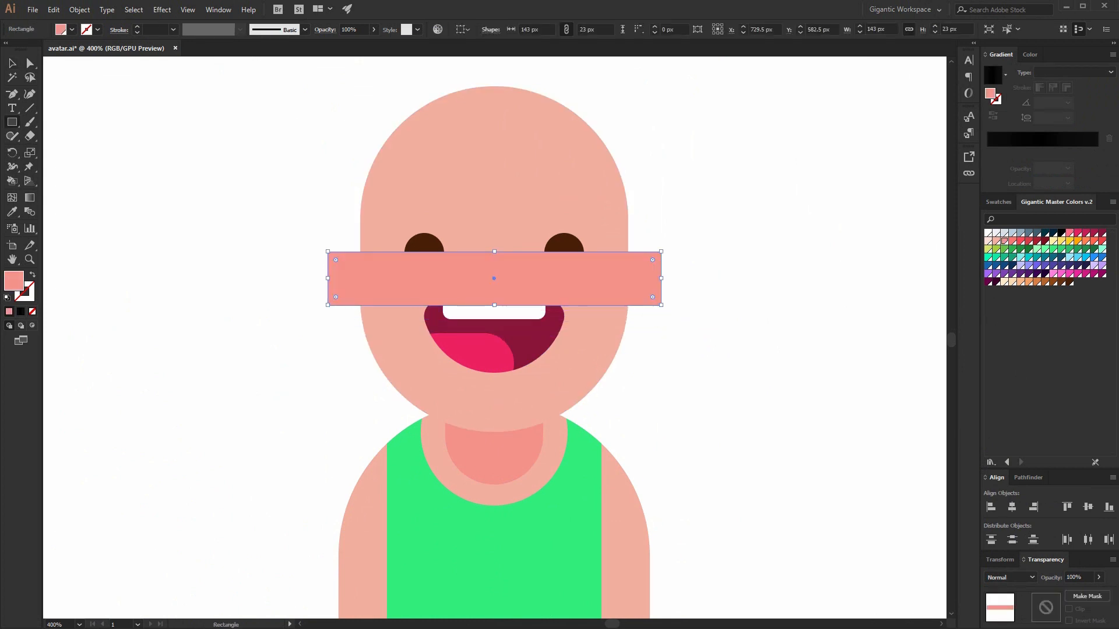
Round the ends of the salmon rectangle fully and send it behind the head so its ends form the ears
left_click(29, 66)
left_click_drag(335, 260, 362, 279)
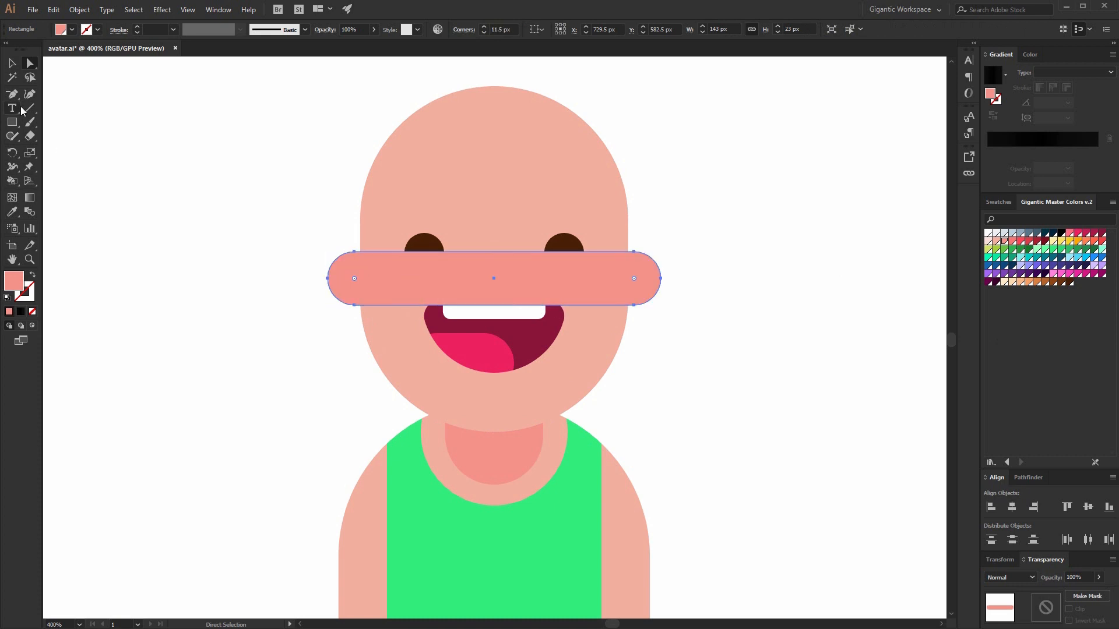
left_click(12, 63)
key("ctrl+shift+bracketleft")
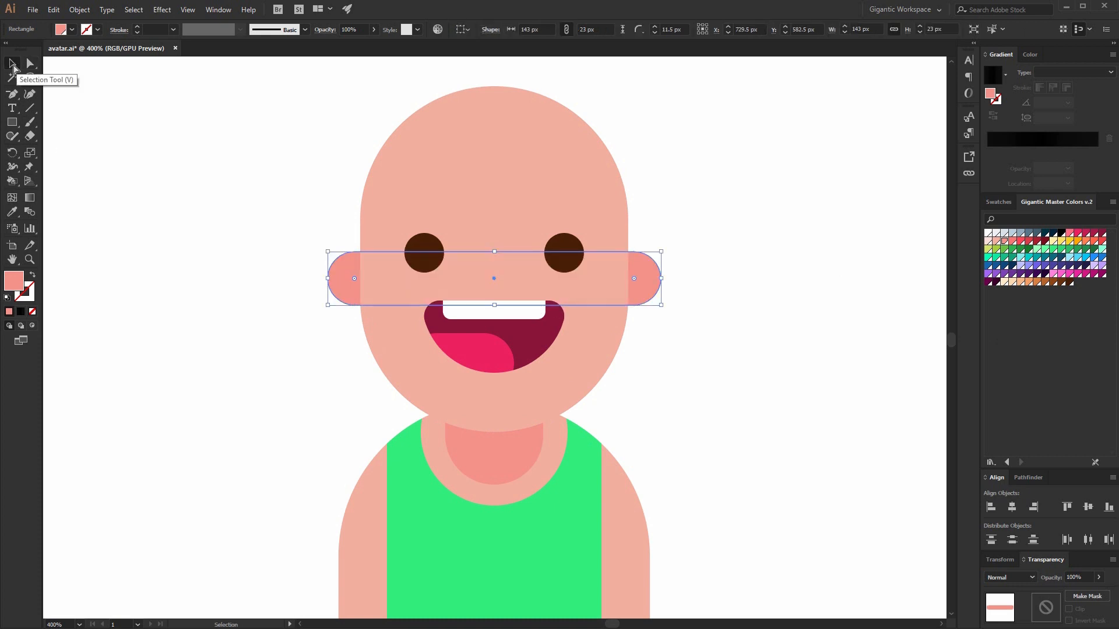
left_click_drag(770, 136, 372, 478)
key("ctrl+shift+a")
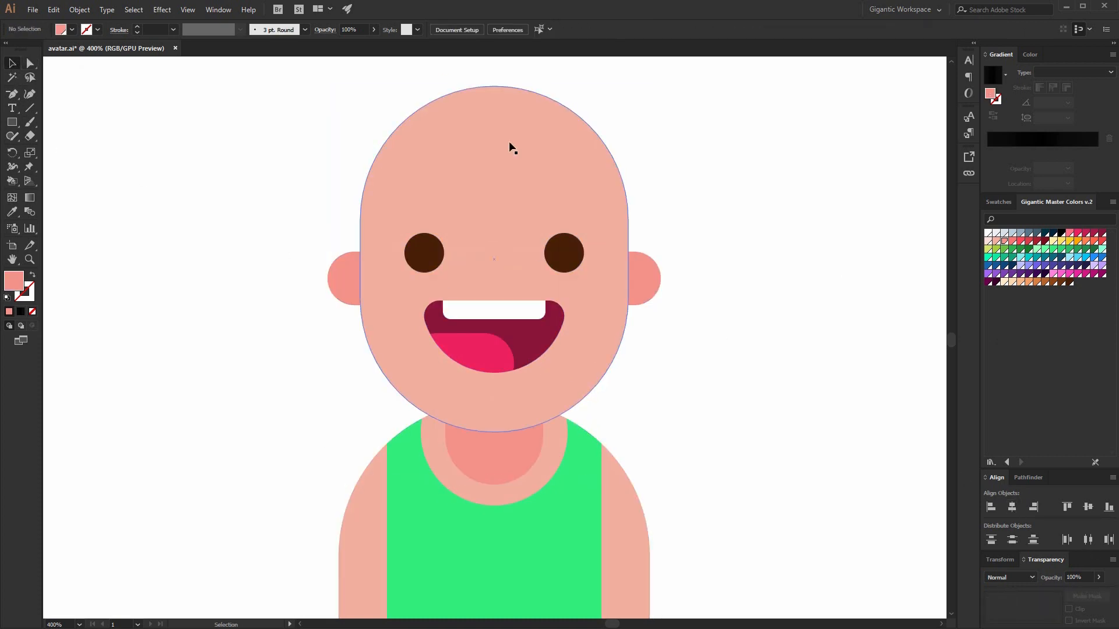
Draw a dark brown hair rectangle about 122 × 46 px, round its corners fully and place it over the top of the head
scroll(711, 275, "up", 4)
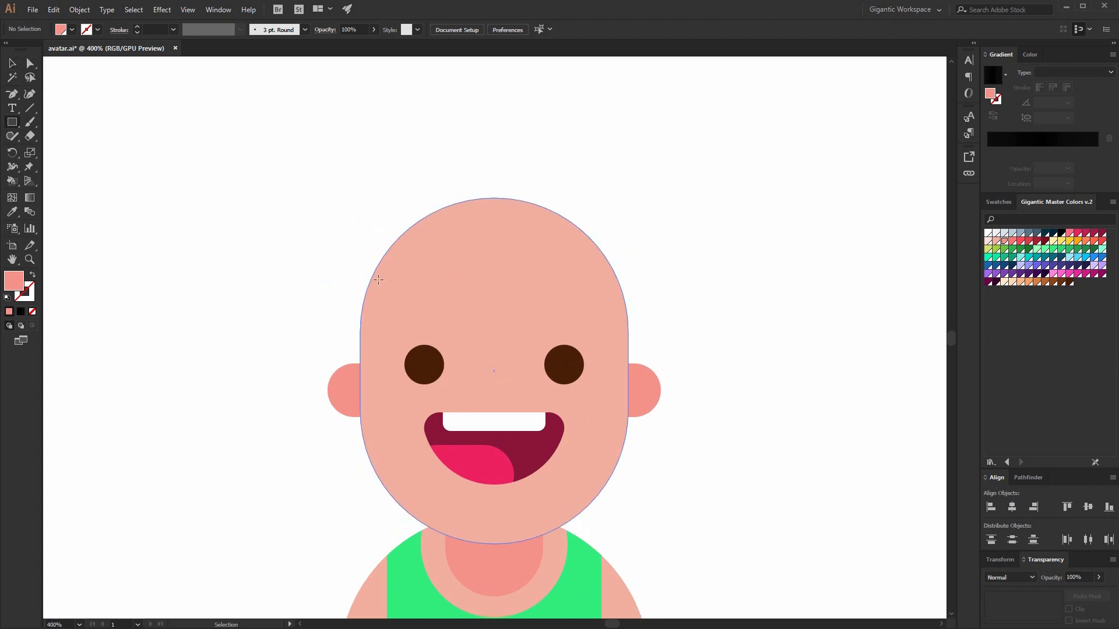
left_click_drag(377, 265, 663, 158)
left_click(1069, 282)
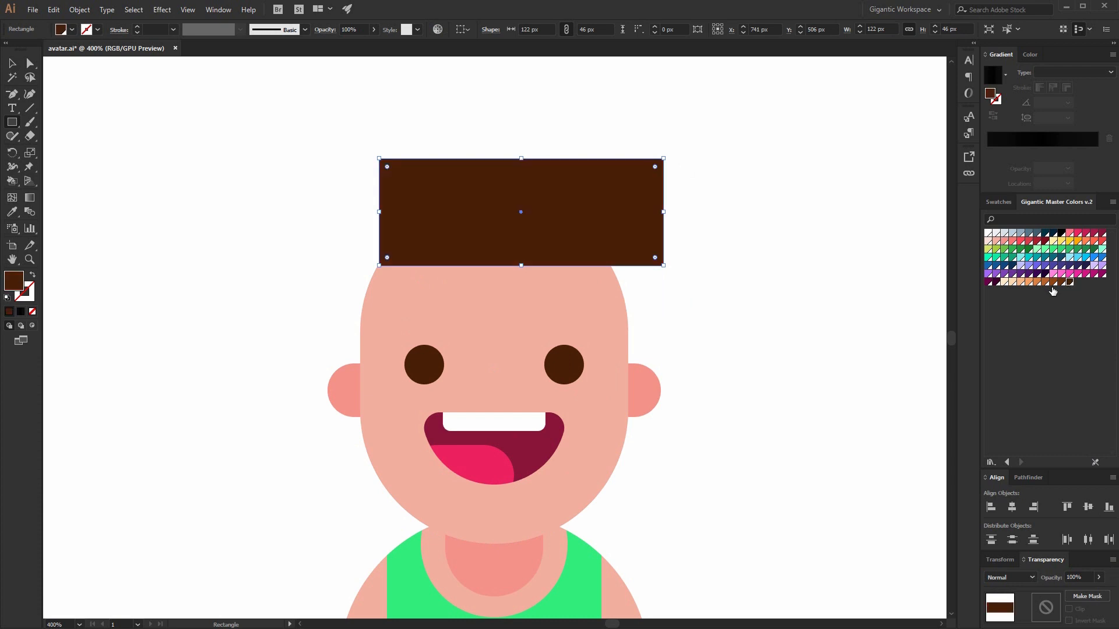
left_click(30, 63)
left_click_drag(386, 168, 549, 254)
left_click(12, 63)
left_click(575, 316)
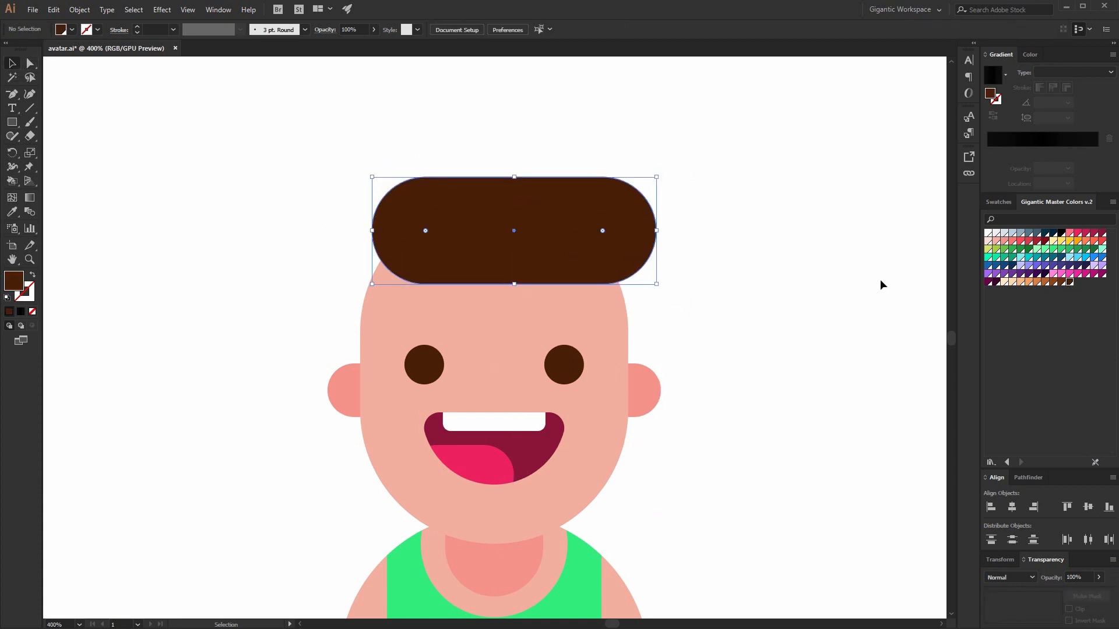
left_click(729, 324)
Enlarge a copy of the hair shape to about 204 × 77 px and subtract a rectangle from it, leaving only its rounded right end
left_click(526, 233)
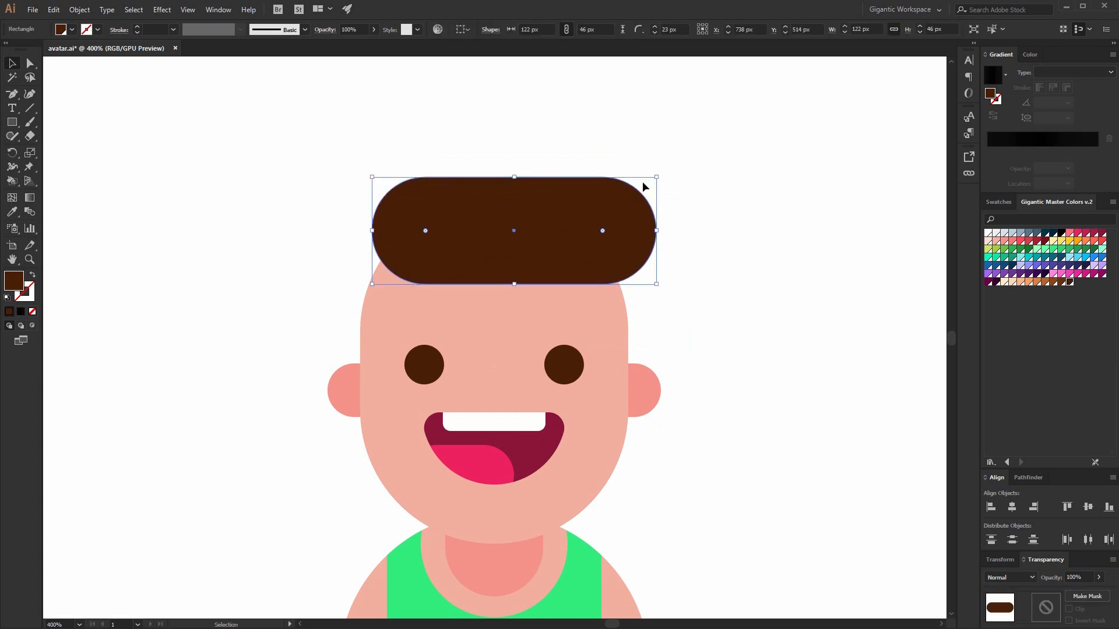
left_click_drag(657, 176, 861, 110)
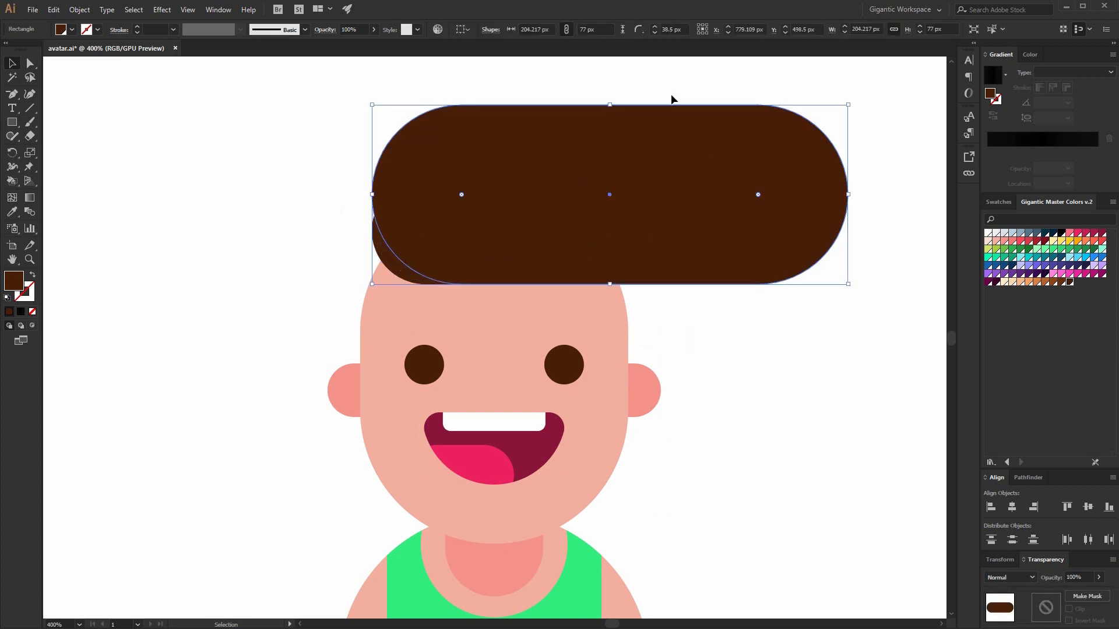
key("m")
left_click_drag(340, 79, 700, 380)
left_click(13, 64)
left_click(794, 252, "shift")
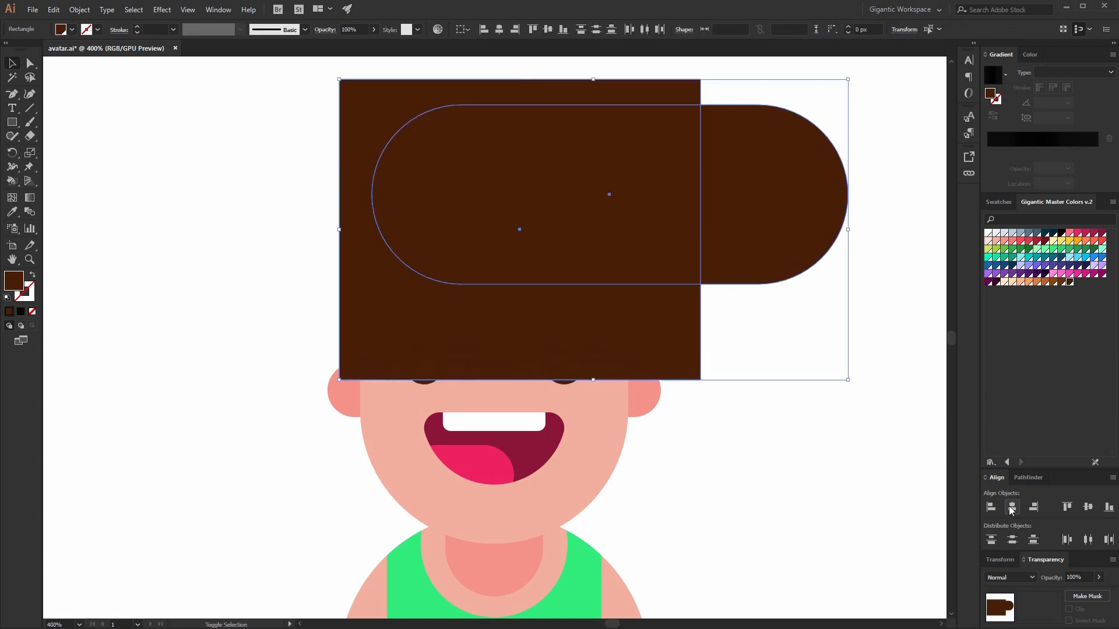
left_click(1027, 478)
left_click(1012, 511)
Move the large rounded piece onto the right end of the hair and unite the two shapes
left_click_drag(707, 208, 616, 205)
left_click(470, 257, "shift")
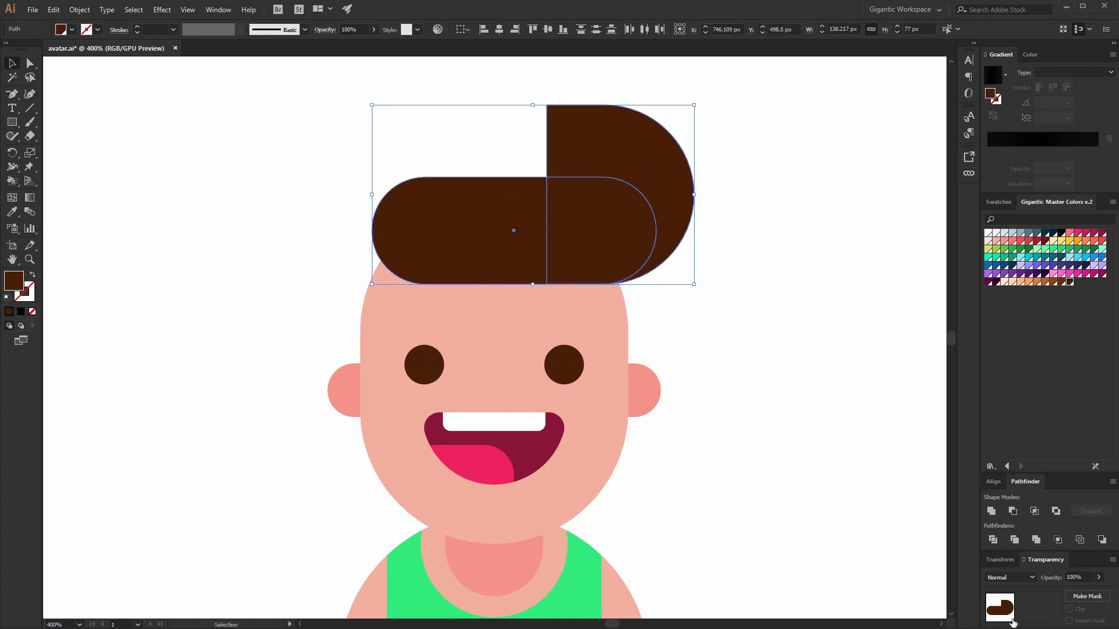
left_click(991, 511)
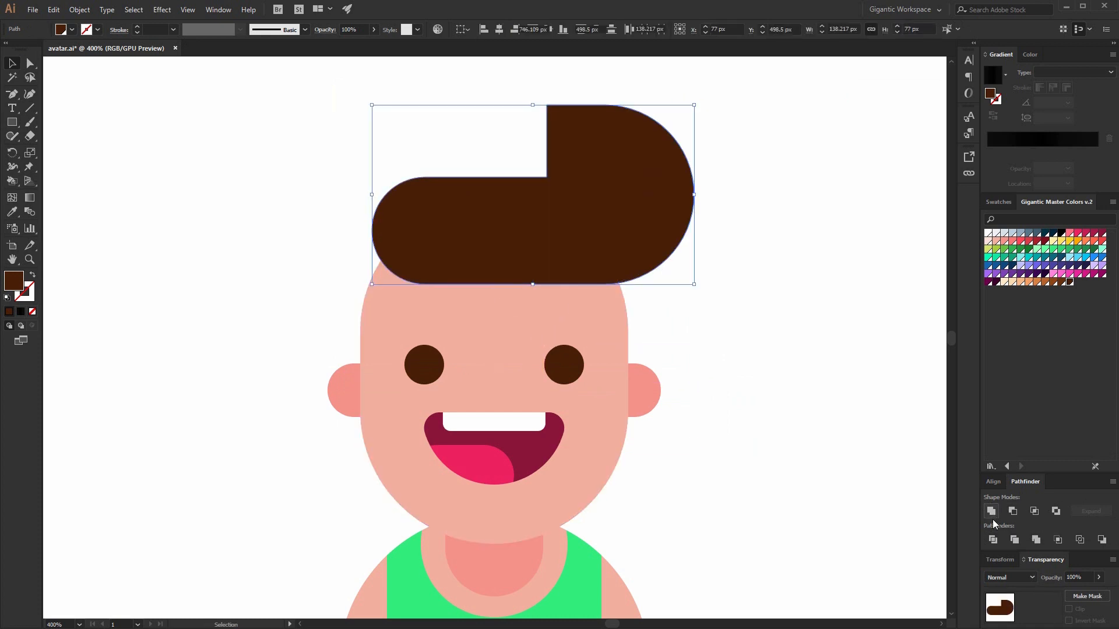
Round the inner corner where the raised quiff meets the lower part of the hair
left_click(30, 66)
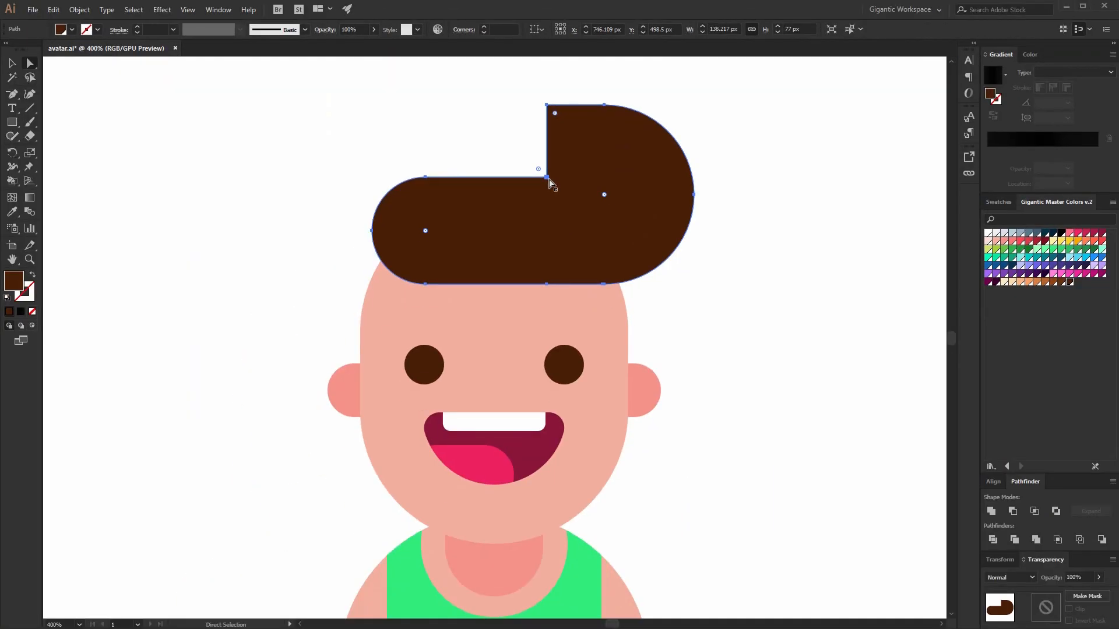
left_click(548, 178)
left_click_drag(538, 169, 498, 129)
left_click(14, 64)
left_click(160, 158)
Group all parts of the avatar together
key("ctrl+minus")
key("ctrl+minus")
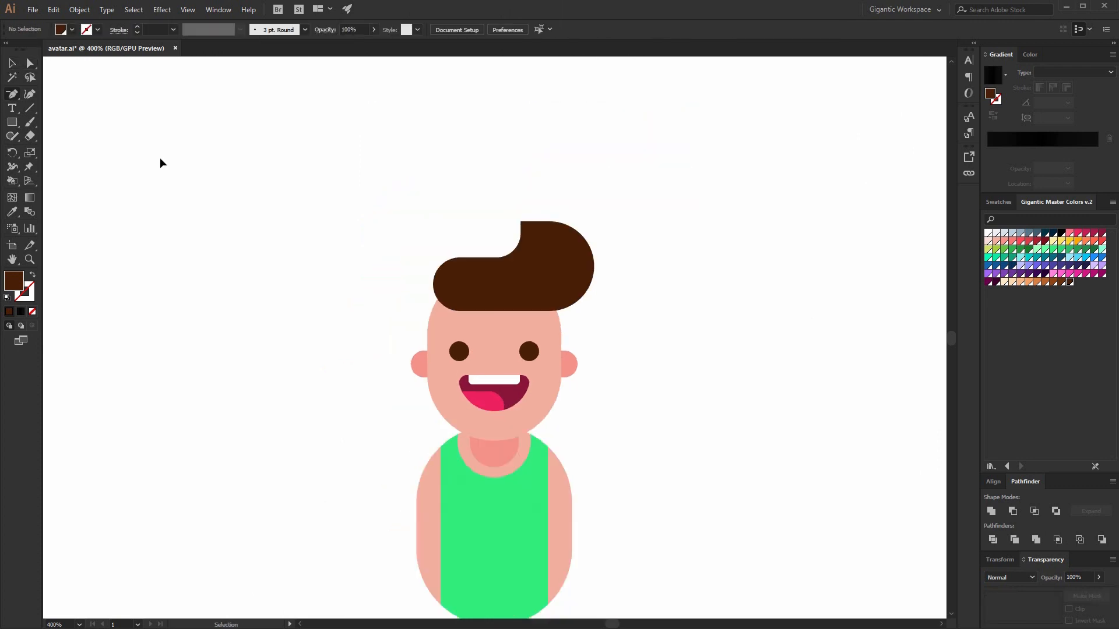
key("minus")
scroll(699, 294, "down", 1)
scroll(700, 295, "down", 1)
key("v")
key("ctrl+a")
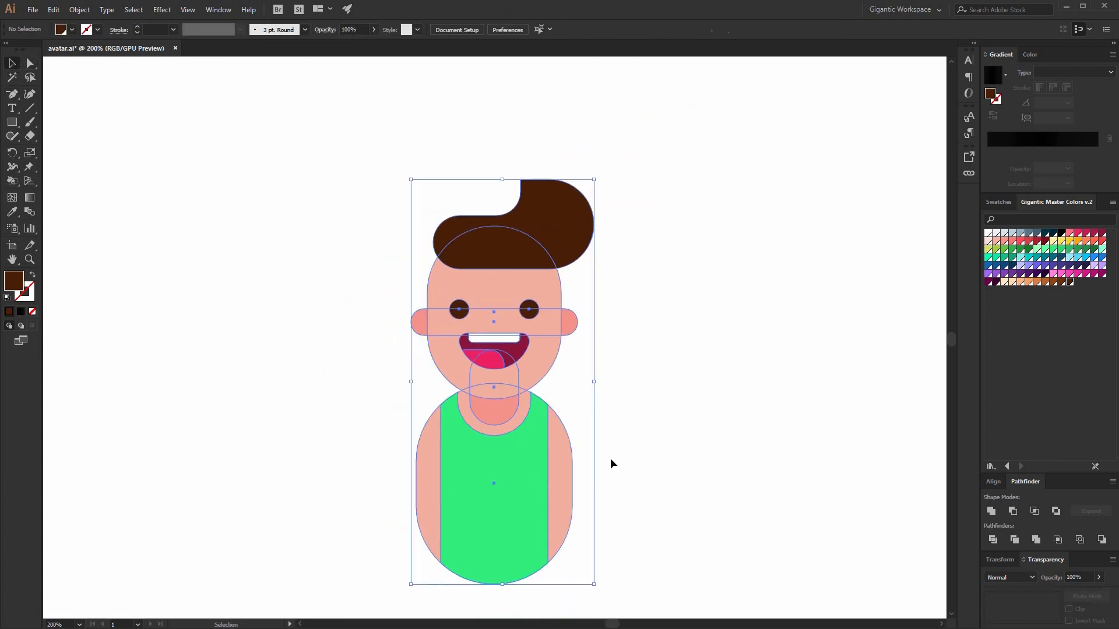
left_click(643, 401)
Draw a magenta circle about 282 px in diameter around the head and shoulders and send it behind the avatar
key("l")
left_click_drag(509, 330, 637, 495)
left_click(1077, 275)
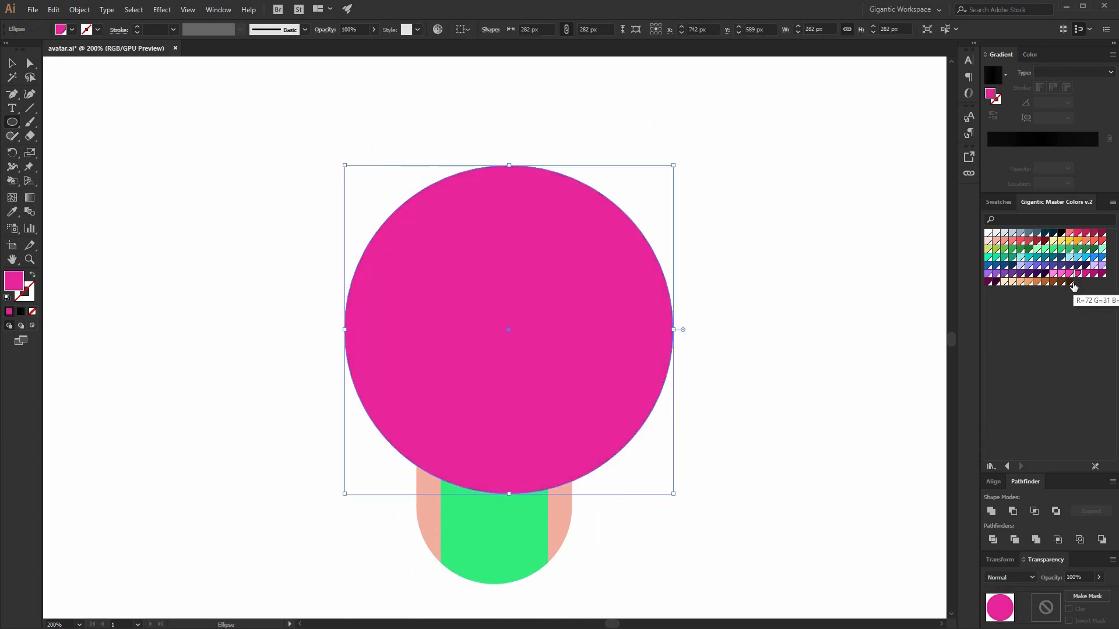
key("ctrl+shift+bracketleft")
left_click(14, 65)
left_click(82, 98)
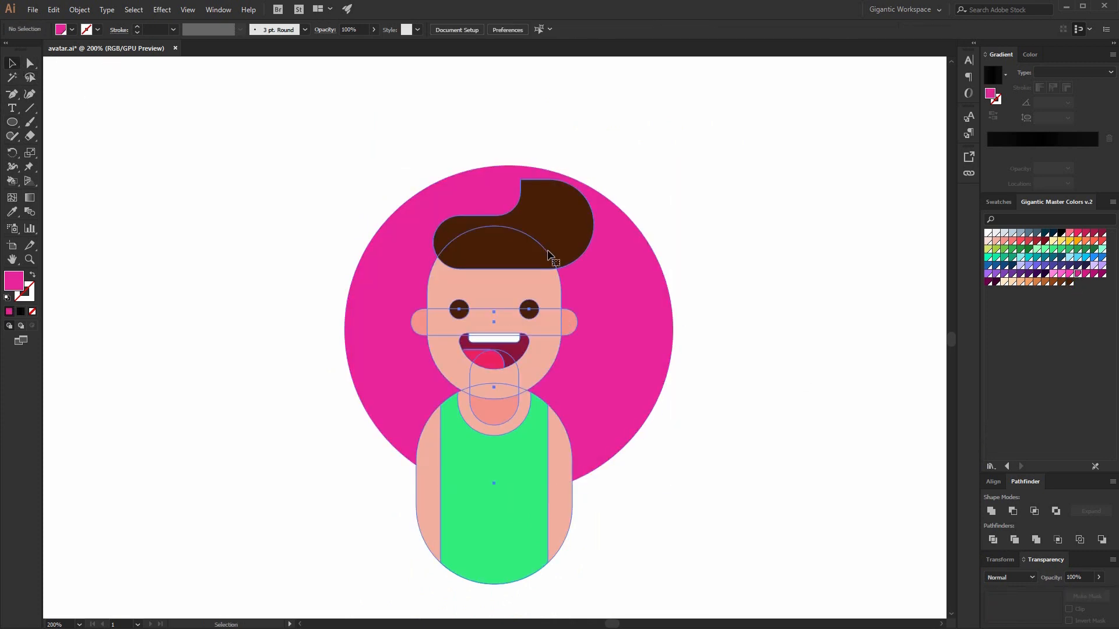
Isolate the avatar group and scale the hair down proportionally to about 120 × 67 px
double_click(561, 250)
left_click_drag(594, 181, 573, 191)
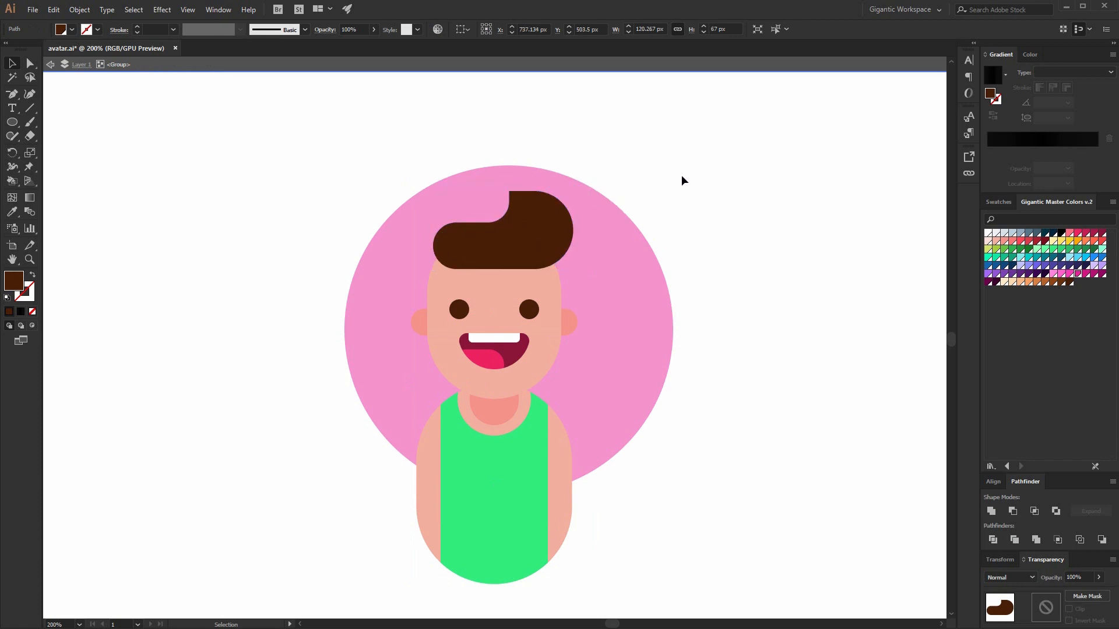
Leave group isolation, centre the magenta circle behind the avatar and scale it proportionally down to about 260 px in diameter
double_click(681, 174)
left_click_drag(651, 305, 633, 302)
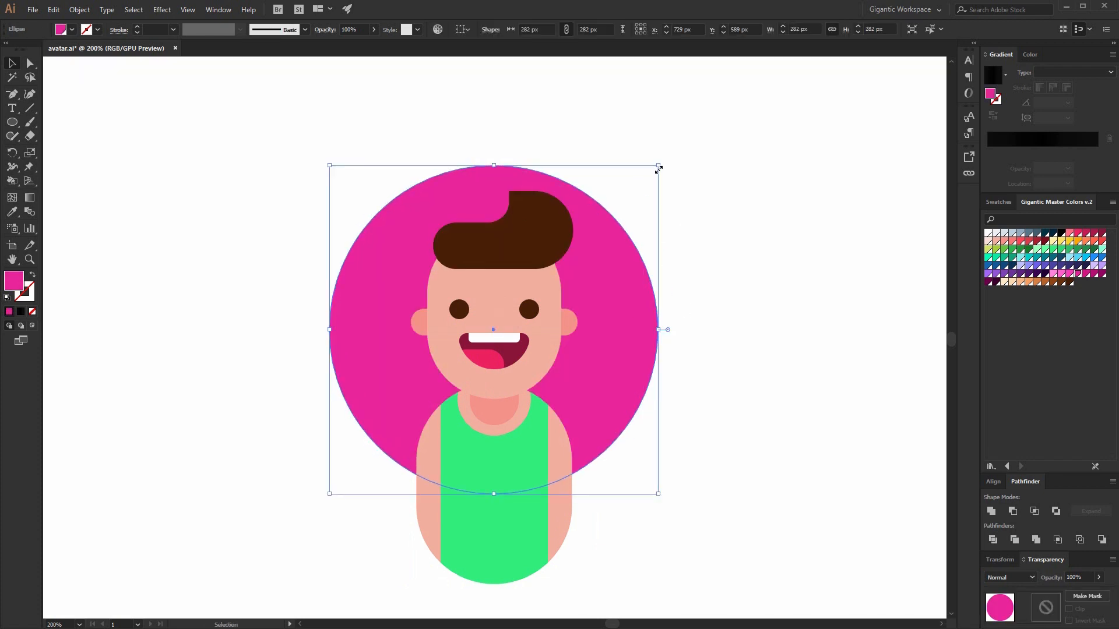
left_click_drag(658, 165, 645, 174)
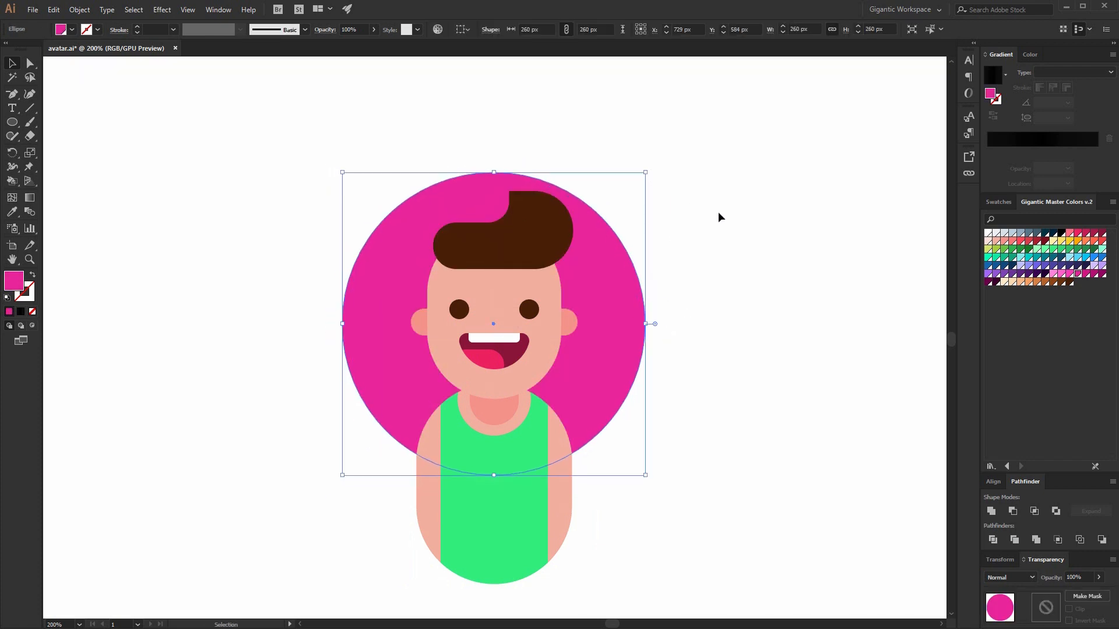
left_click(731, 246)
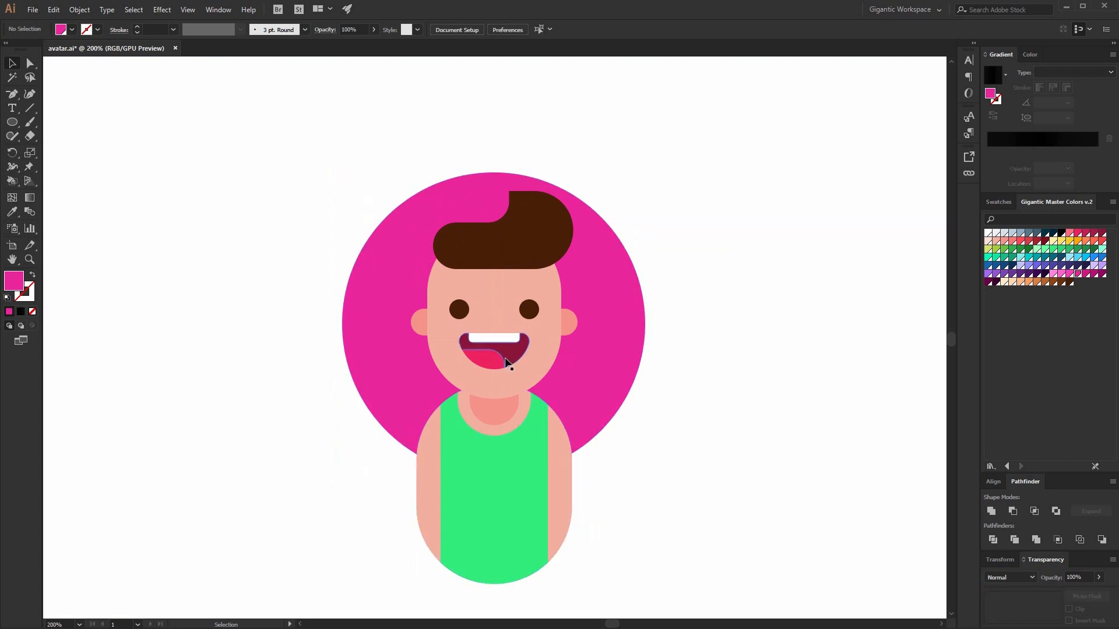
Duplicate the avatar in place, unite the copy into a single silhouette and fill it with dark magenta
left_click(548, 409)
key("a")
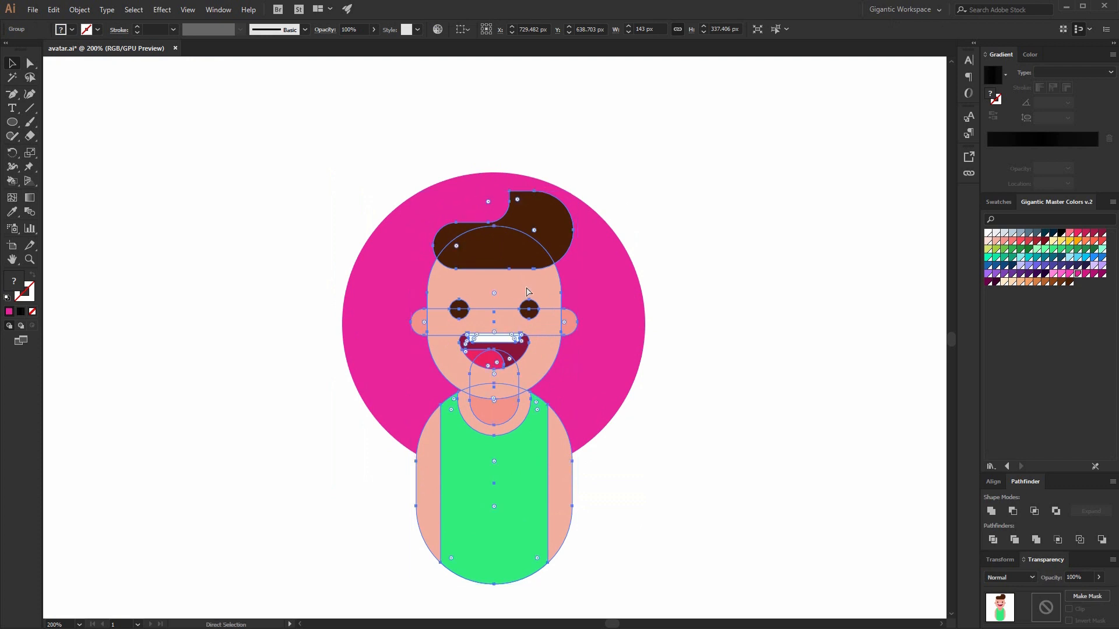
key("v")
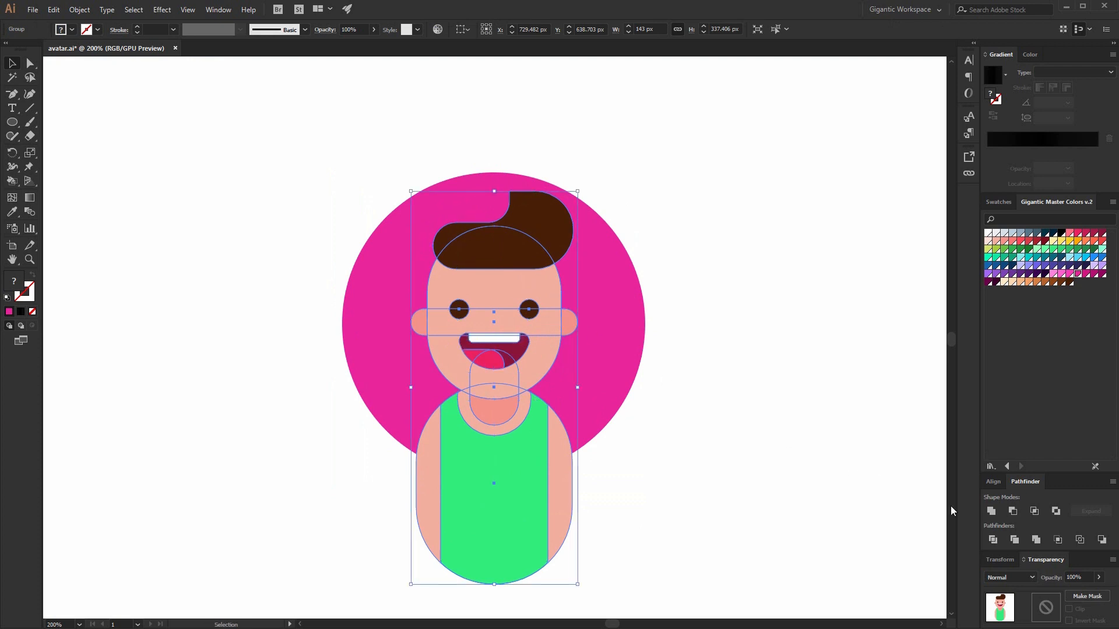
left_click(991, 512)
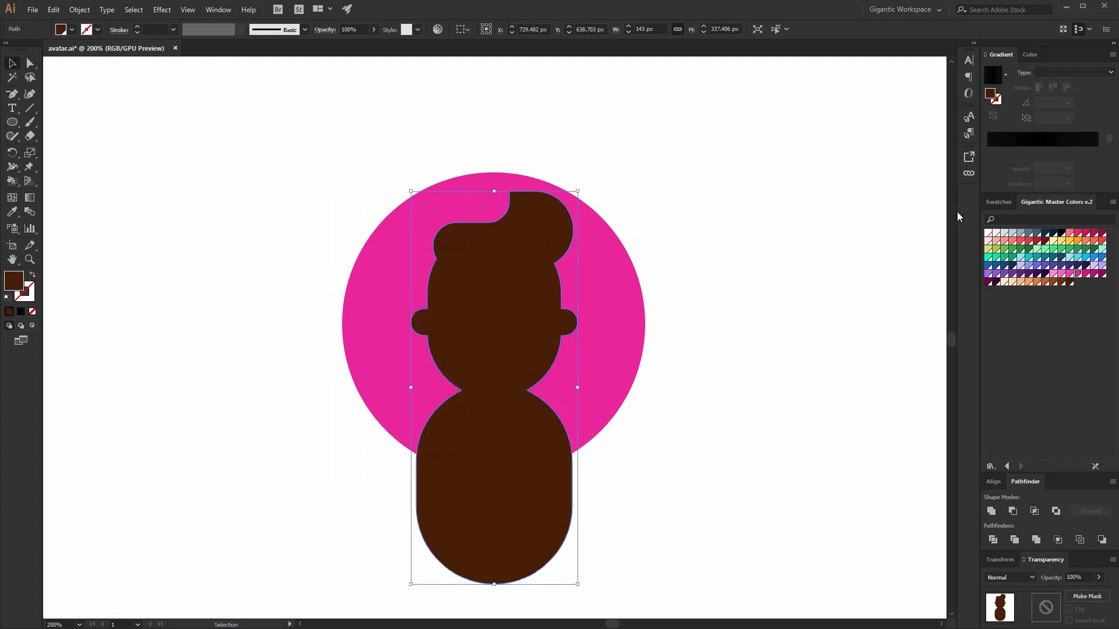
left_click(1094, 274)
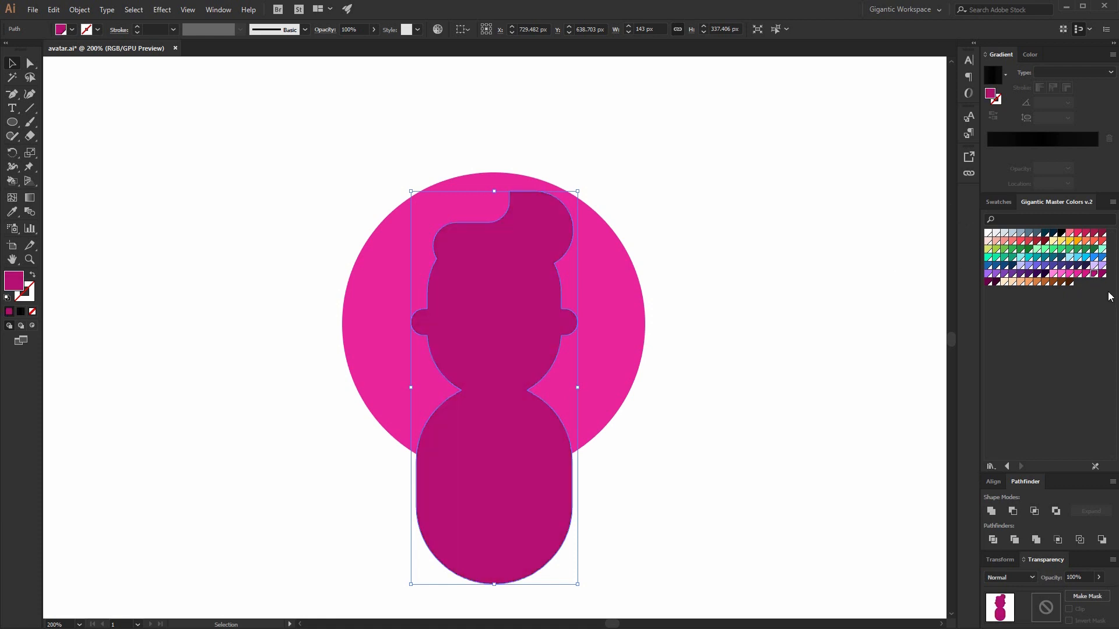
Scale the silhouette to about 134 × 316 px, offset it right and down as a shadow, and place it behind the avatar
left_click_drag(577, 191, 568, 216)
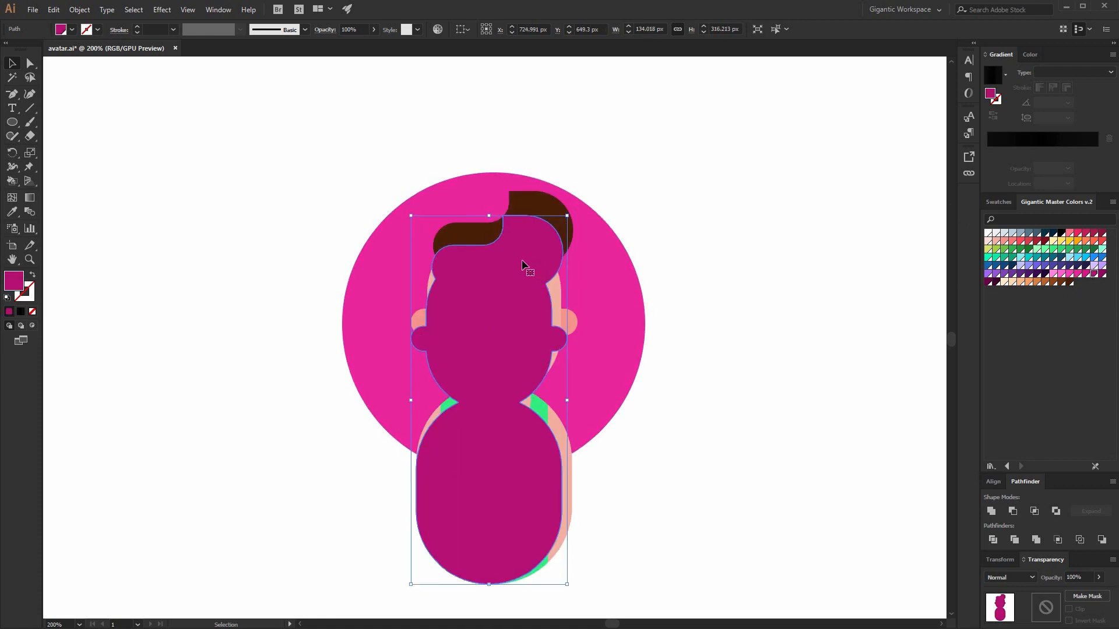
left_click_drag(522, 265, 575, 279)
key("ctrl+[")
key("ctrl+[")
key("ctrl+[")
key("ctrl+shift+a")
left_click(714, 317)
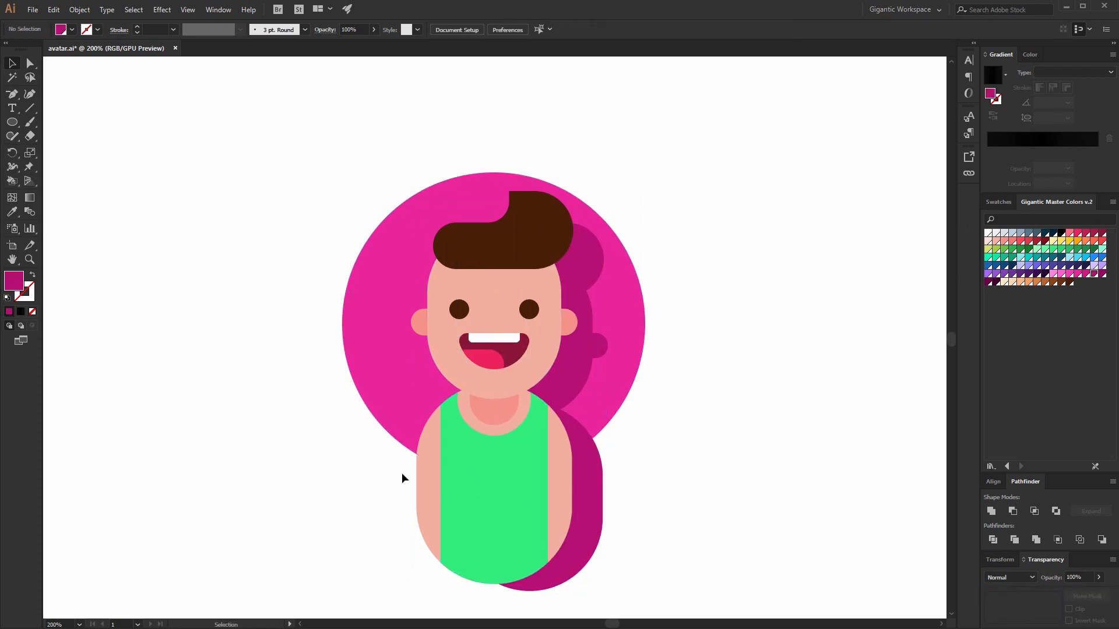
Copy the background circle and draw a magenta rectangle about 397 × 284 px covering everything below the hair
left_click(621, 363)
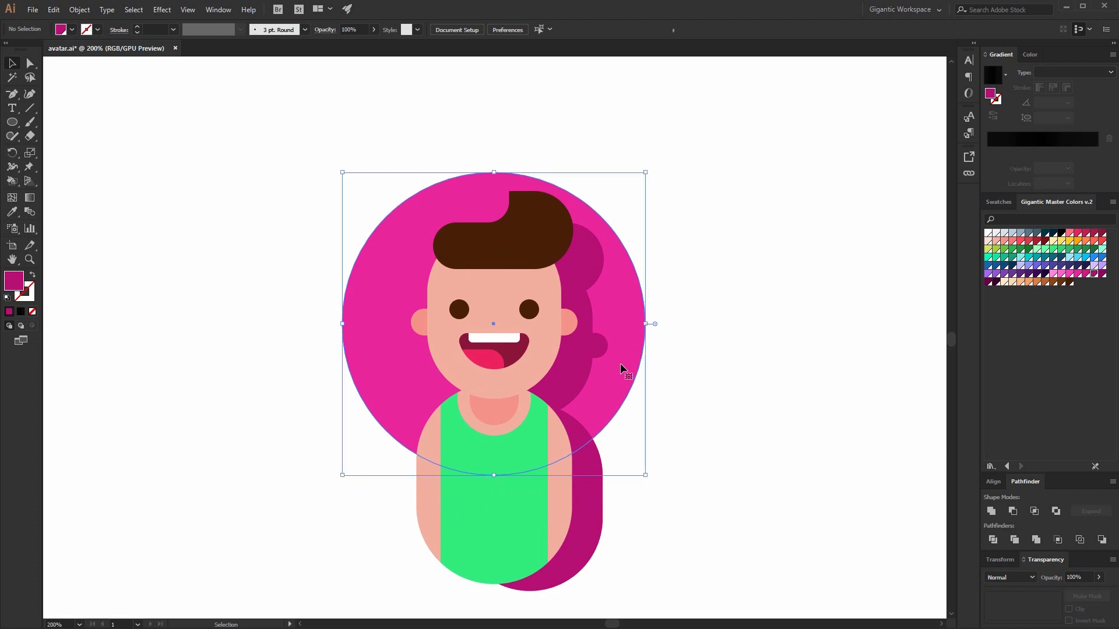
key("a")
key("v")
key("a")
key("v")
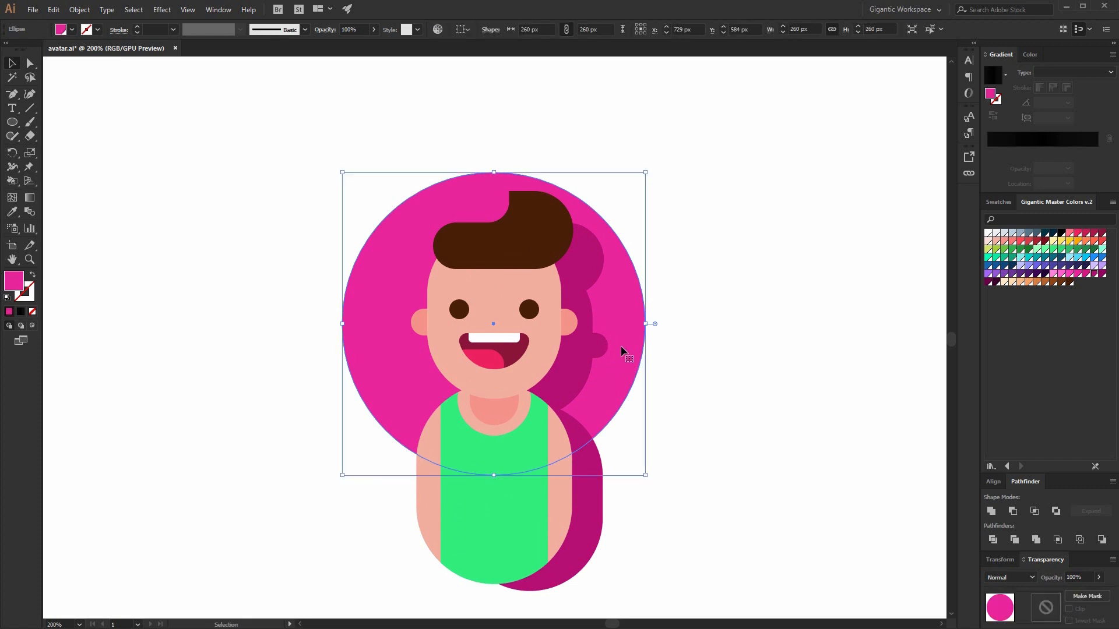
key("a")
key("v")
left_click(721, 357)
key("m")
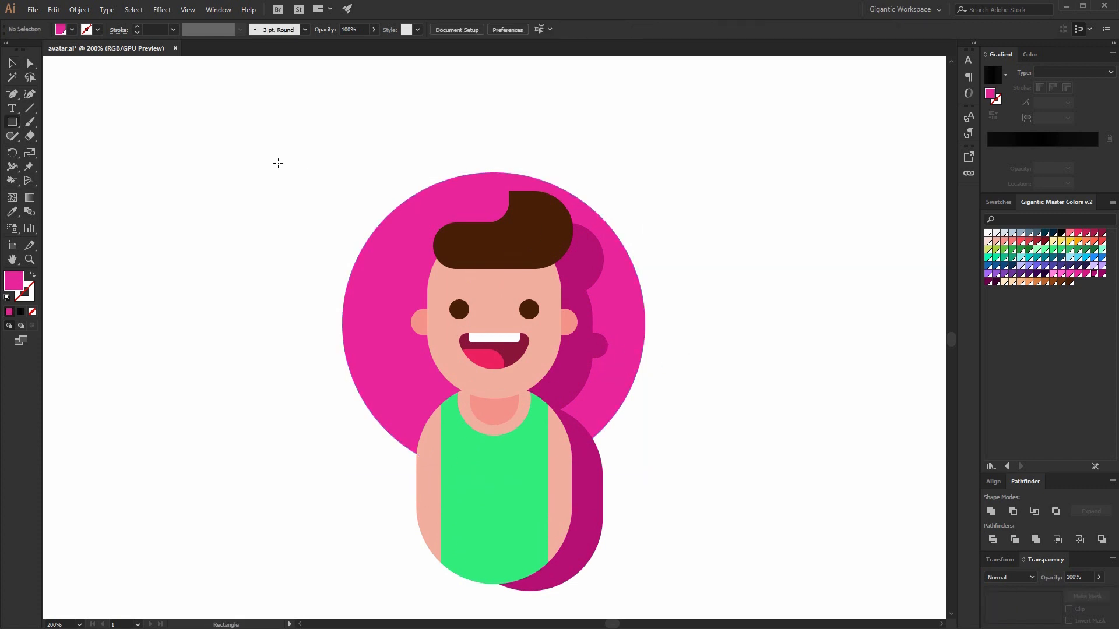
left_click_drag(291, 265, 739, 588)
key("v")
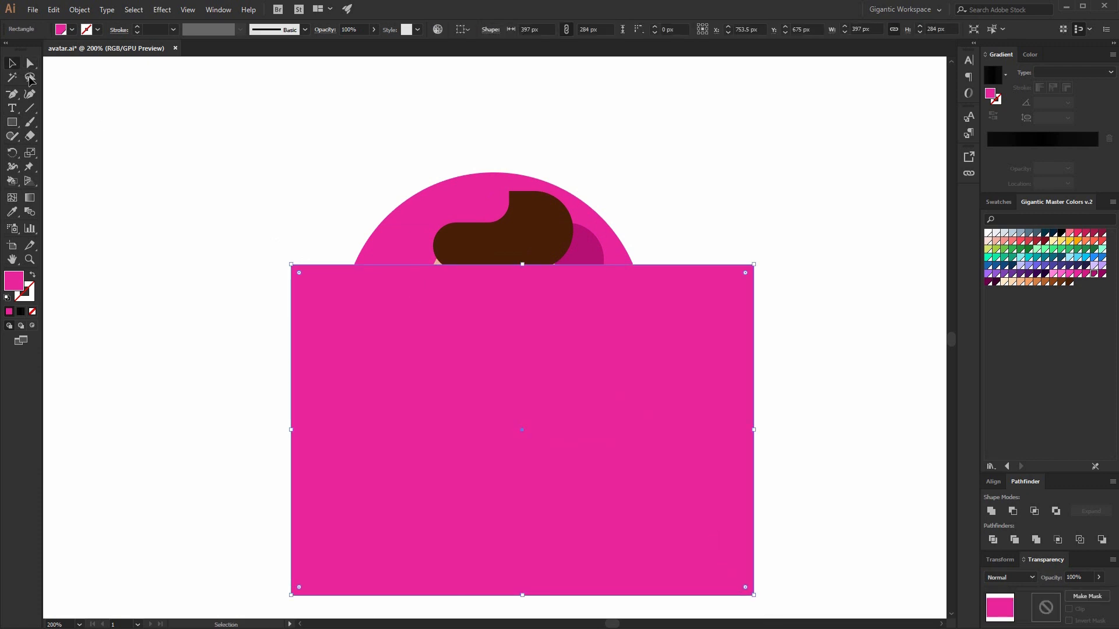
Paste the copied circle in front, subtract it from the rectangle and cut the resulting trimming shape to the clipboard
key("ctrl+f")
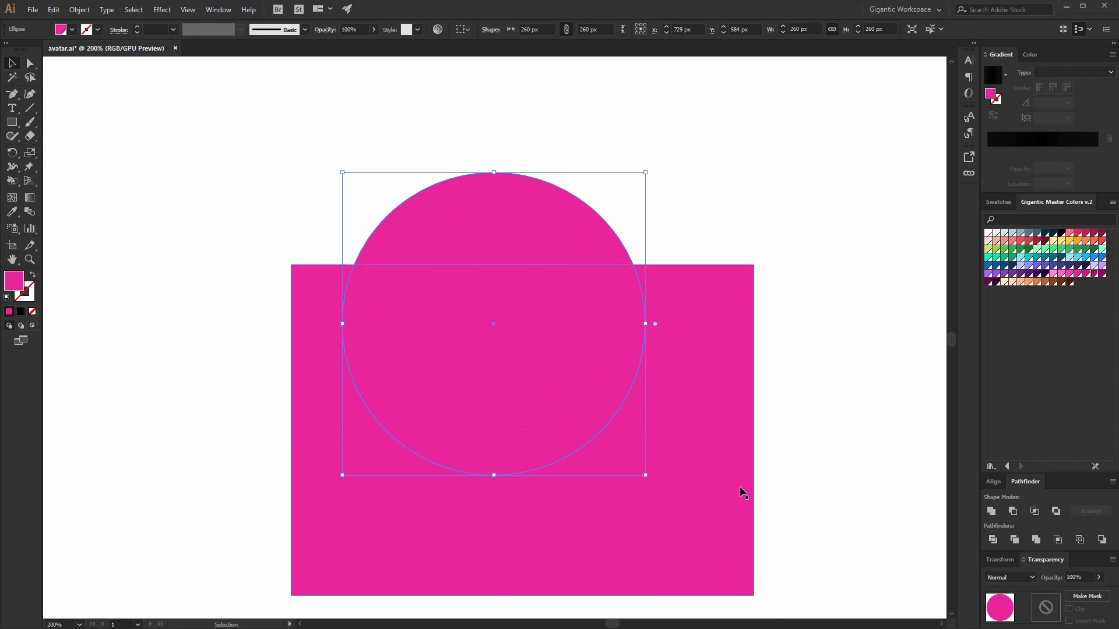
left_click(722, 471, "shift")
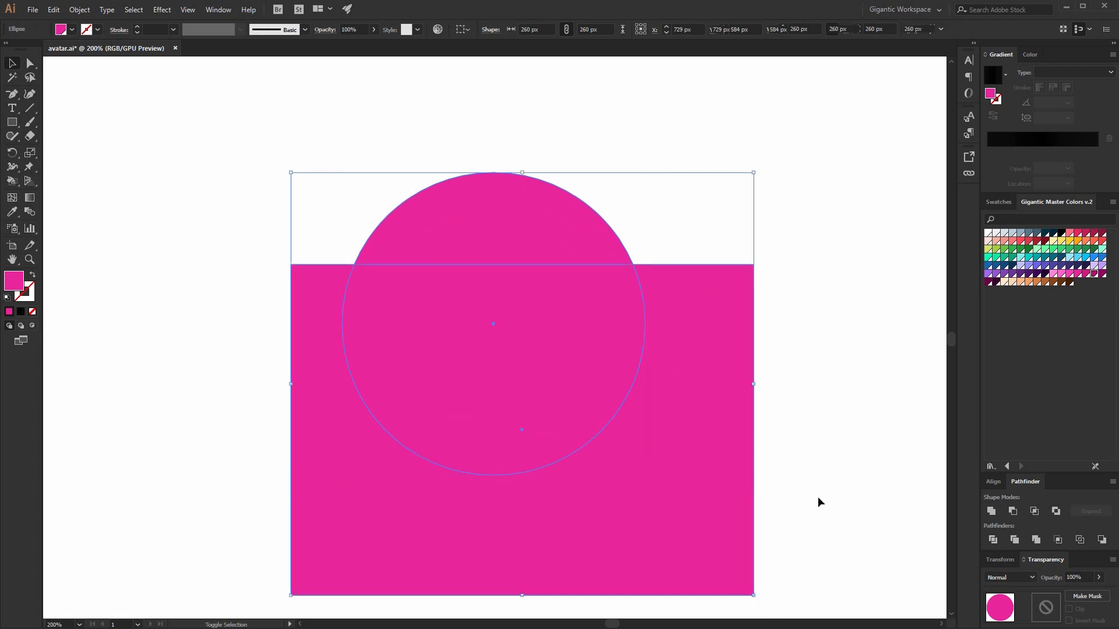
left_click(1013, 512)
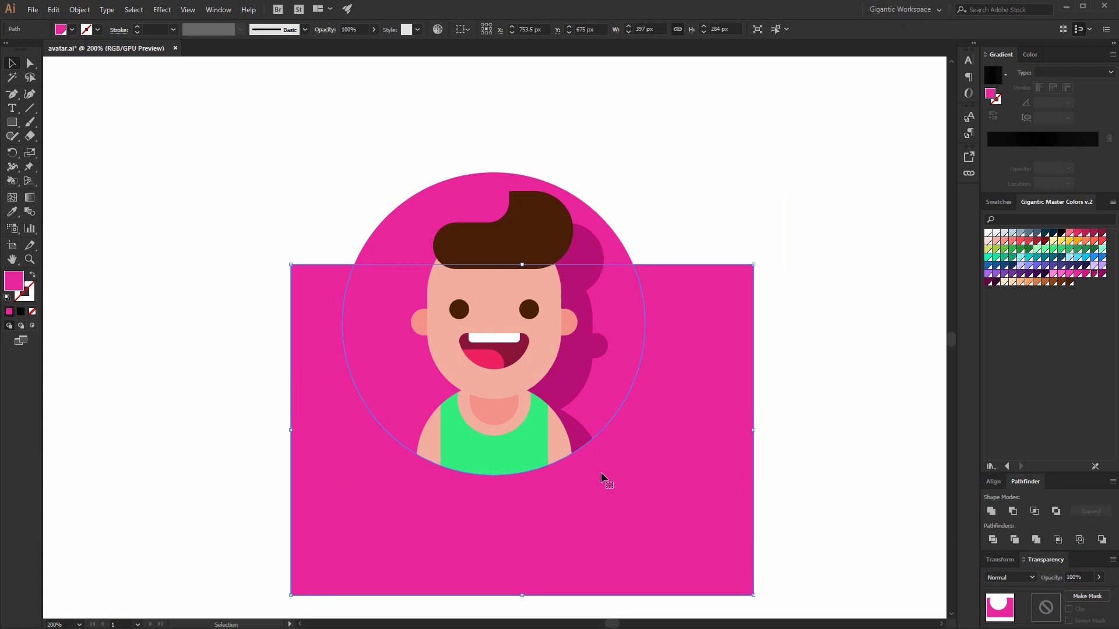
key("Delete")
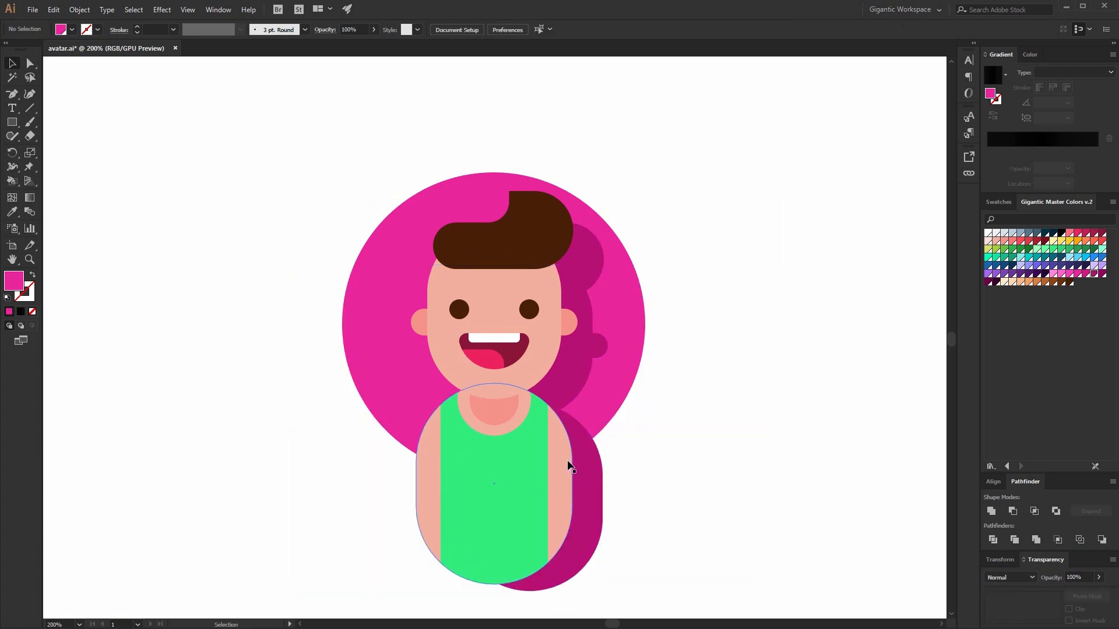
Isolate the green tank top, paste the trimming shape in front and subtract it so the top follows the circle's edge
double_click(540, 459)
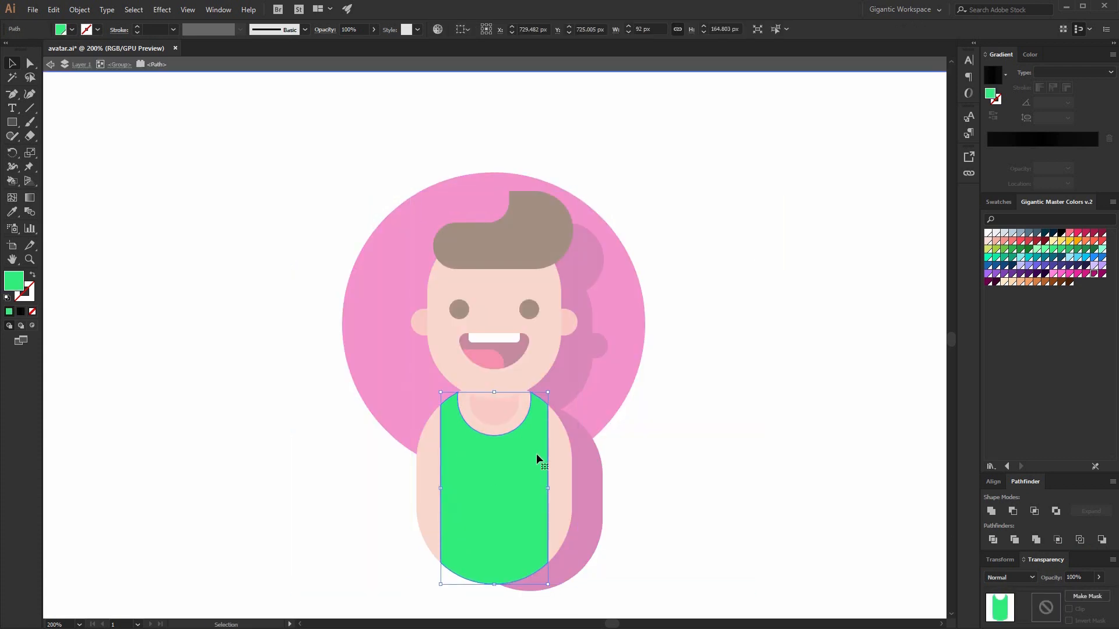
key("ctrl+z")
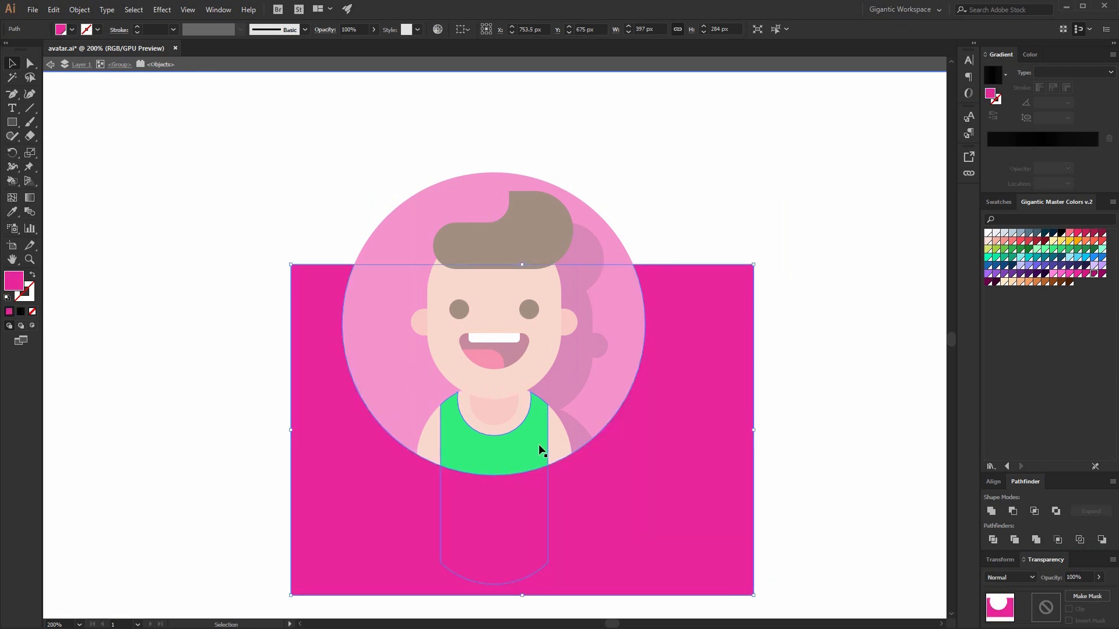
left_click(535, 441, "shift")
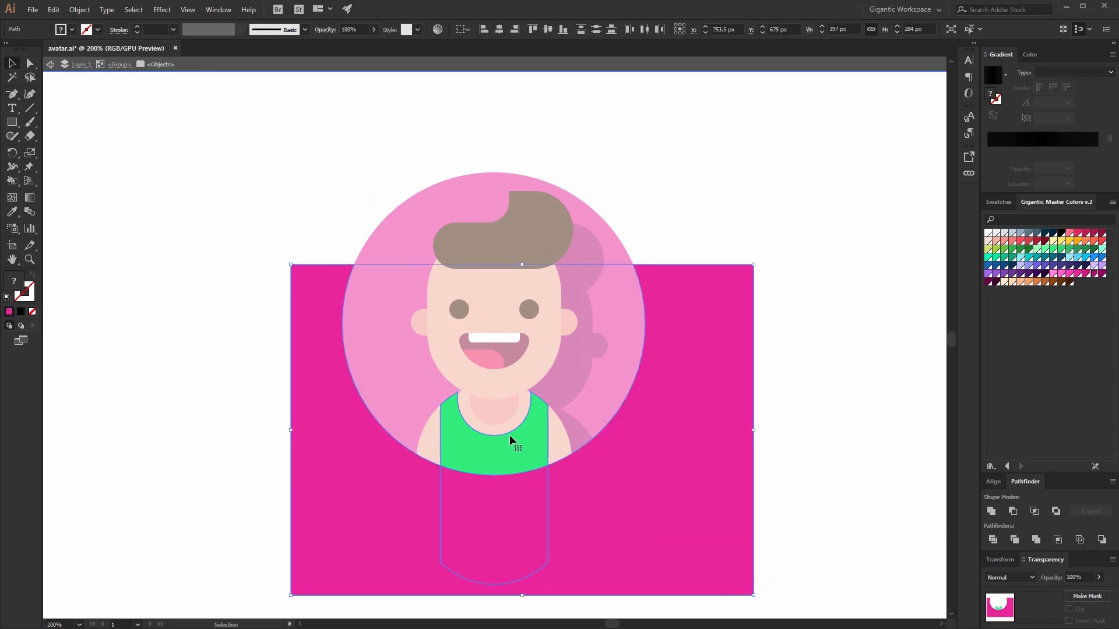
left_click(1013, 511)
double_click(649, 405)
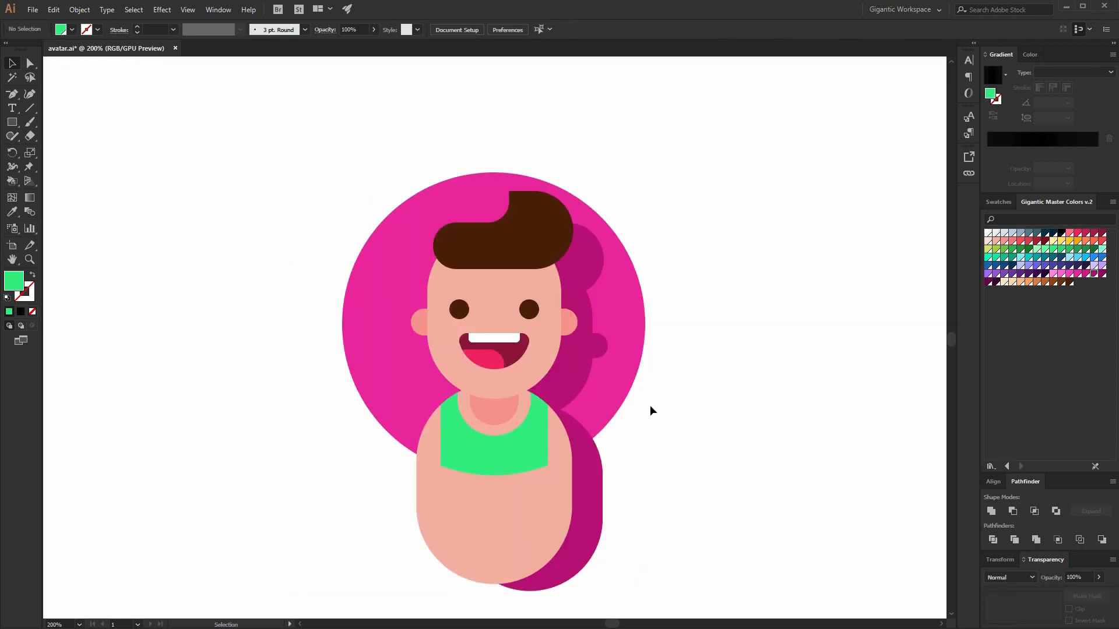
Isolate the skin-coloured body, paste the trimming shape in front and subtract it so the body ends at the circle's edge
double_click(484, 503)
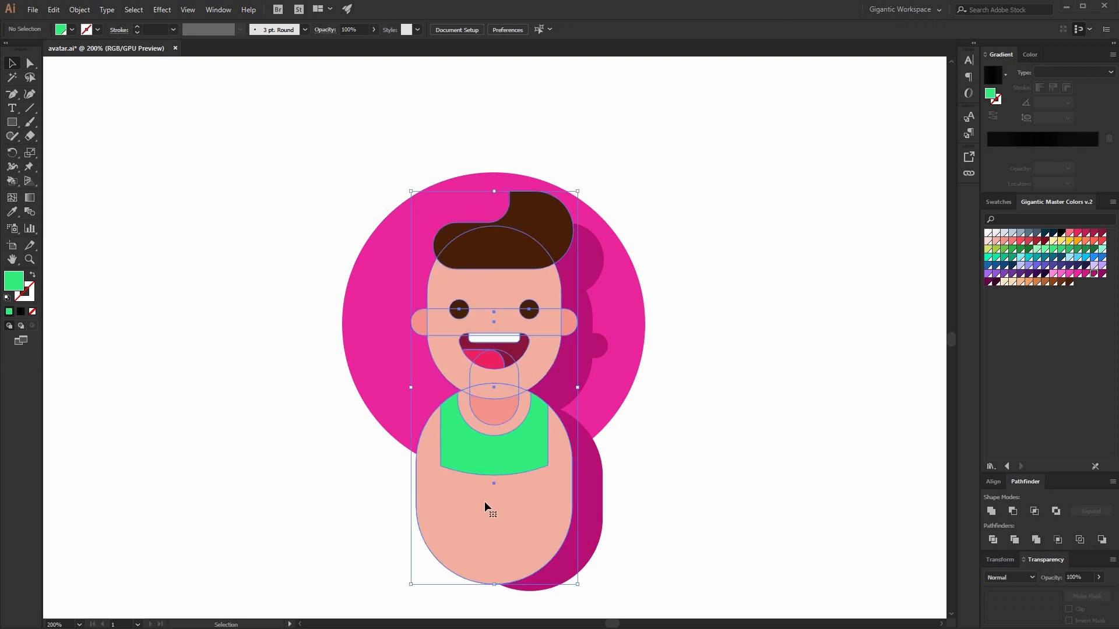
double_click(506, 496)
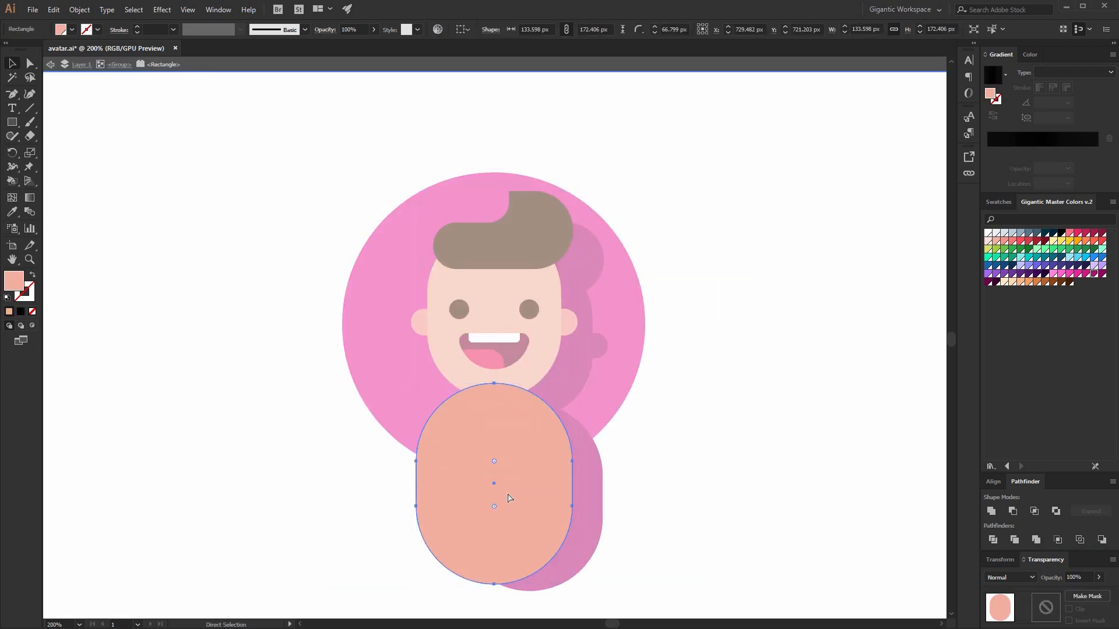
key("ctrl+f")
left_click(520, 432, "shift")
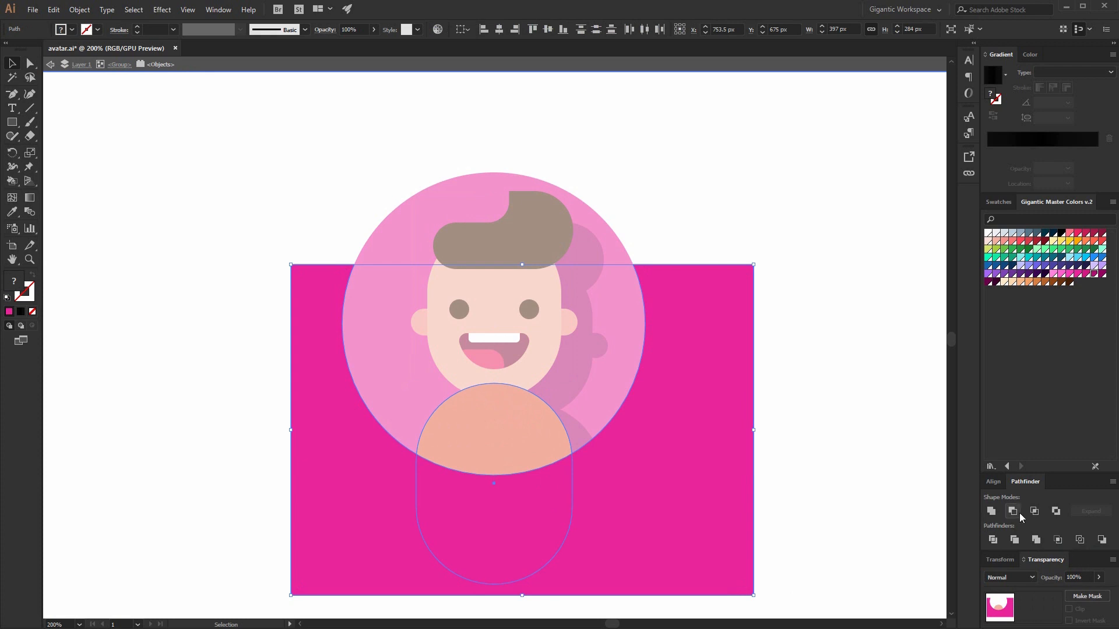
left_click(1016, 511)
left_click(766, 441)
double_click(767, 442)
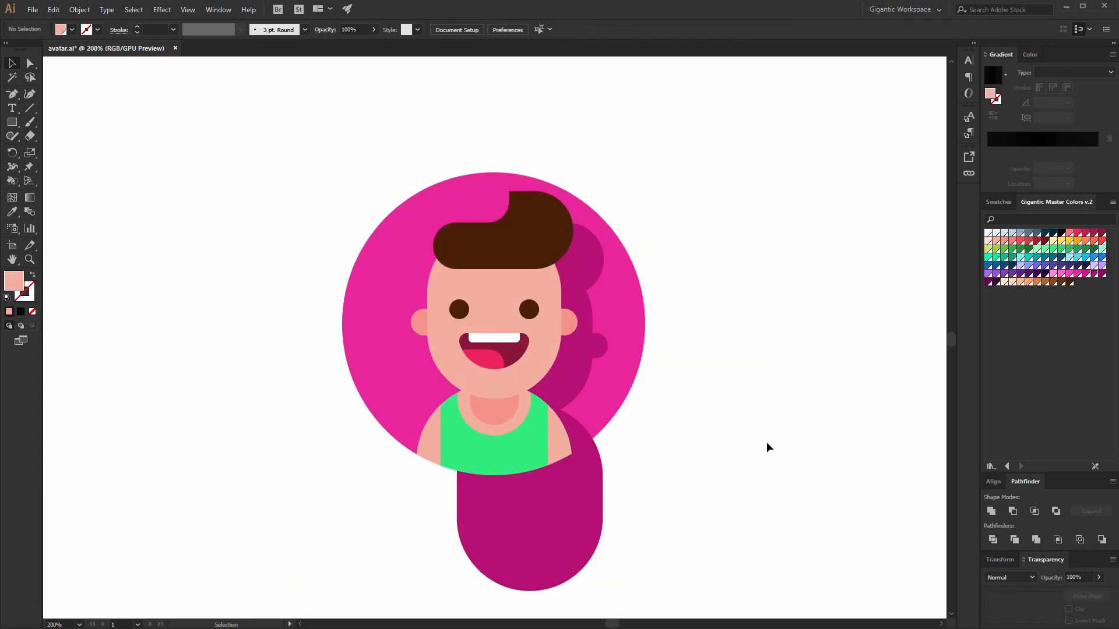
Isolate the dark magenta shadow, paste the trimming shape in front and subtract it to trim the shadow to the circle
double_click(579, 536)
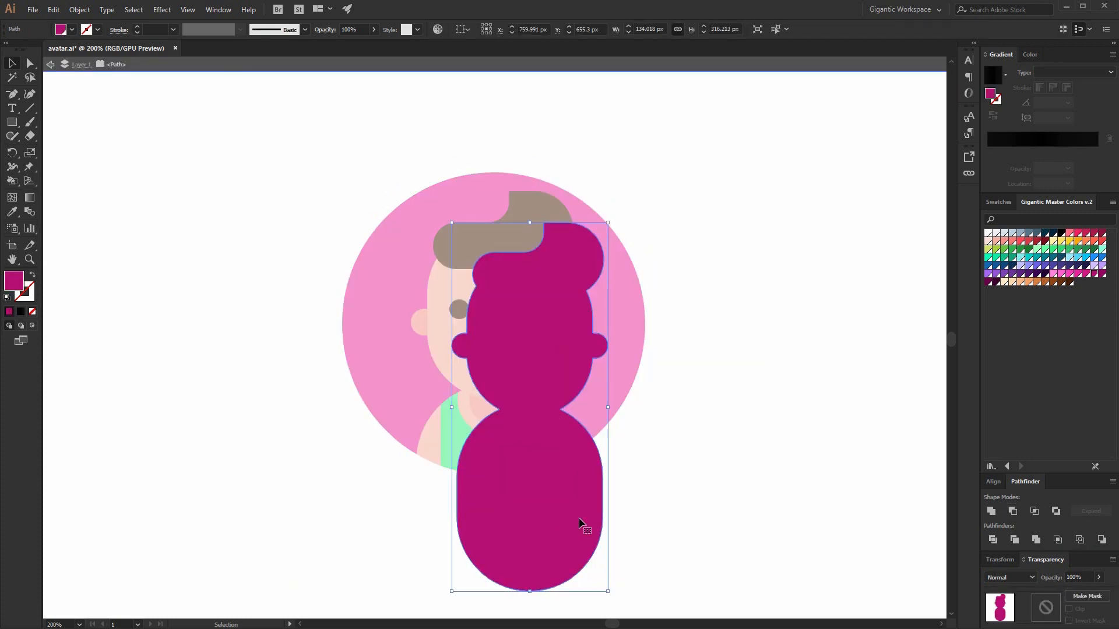
key("ctrl+f")
left_click(524, 386, "shift")
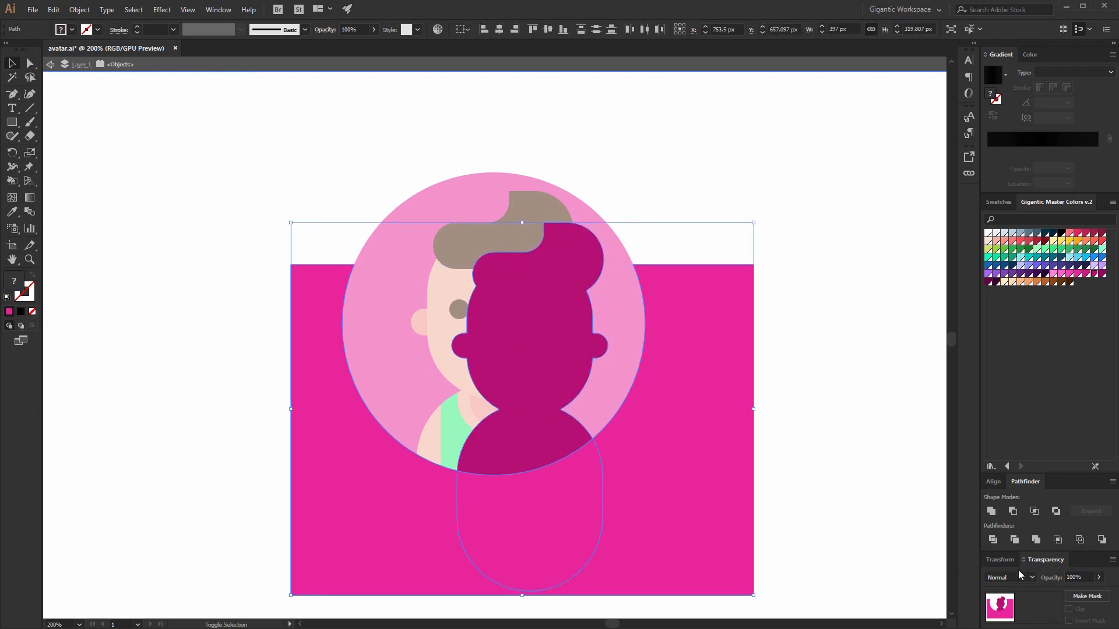
left_click(1013, 511)
left_click(860, 464)
double_click(860, 464)
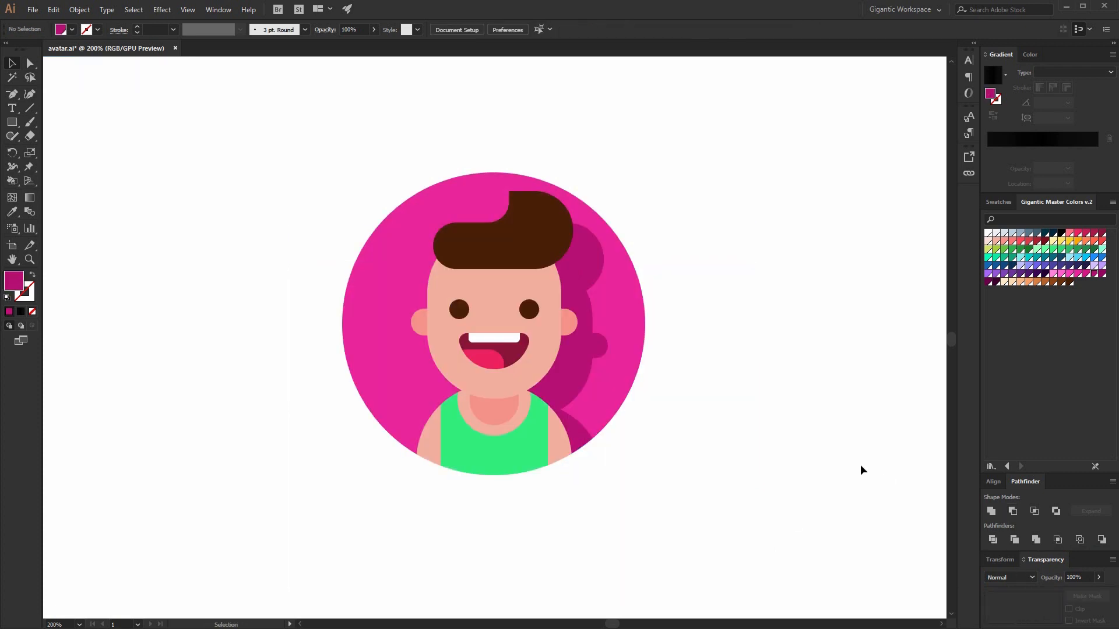
scroll(845, 481, "up", 1)
key("ctrl+plus")
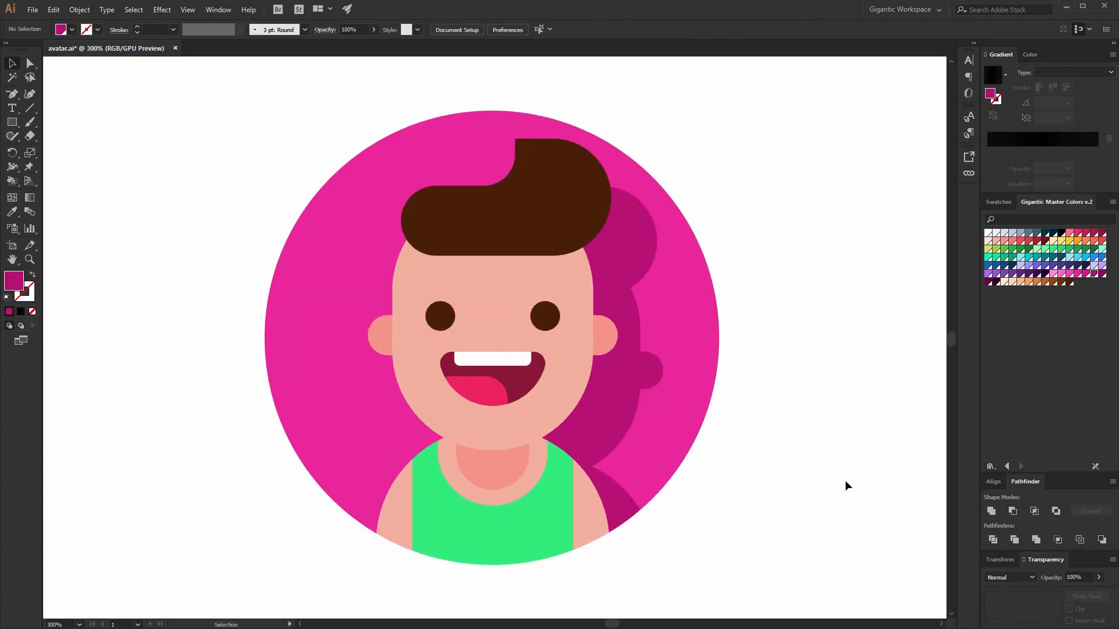